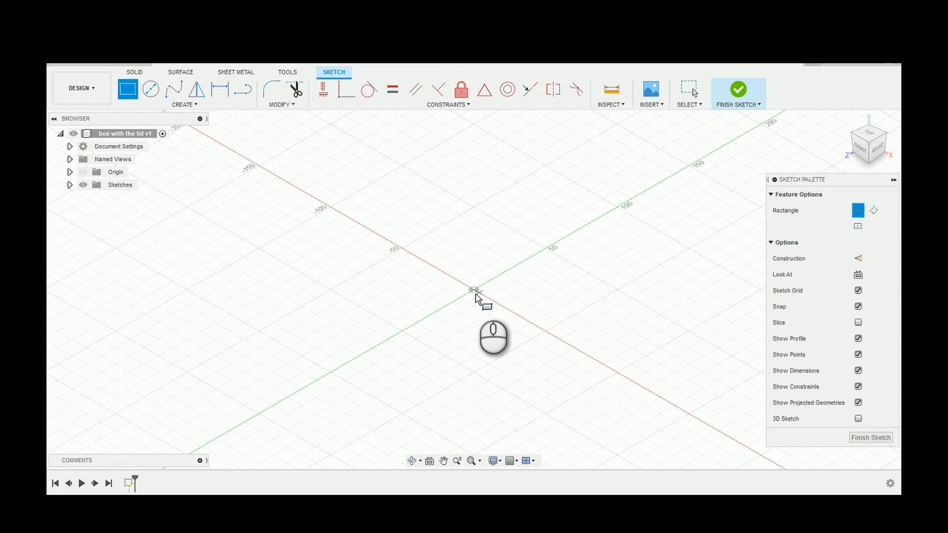
Sketch a rectangle about 50 by 40 mm with one corner at the origin and finish the sketch
left_click(475, 296)
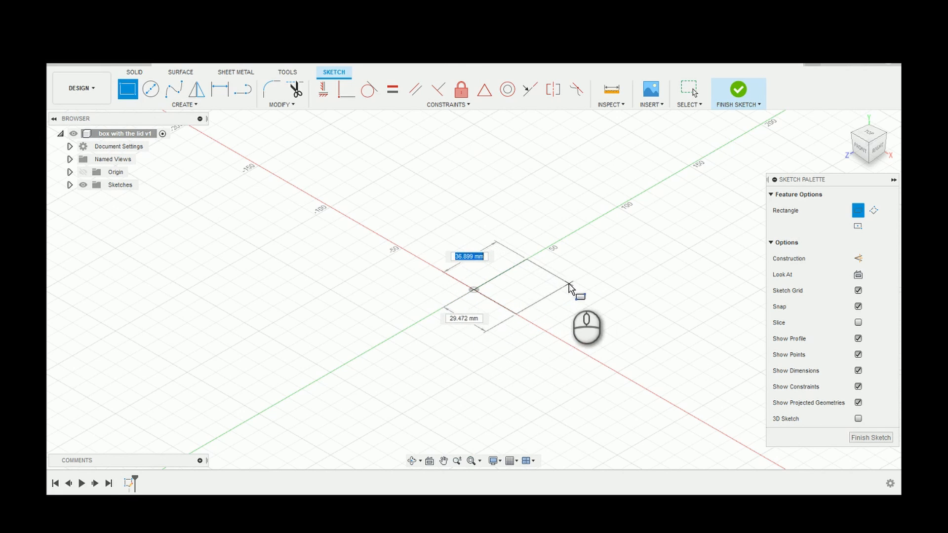
left_click(603, 284)
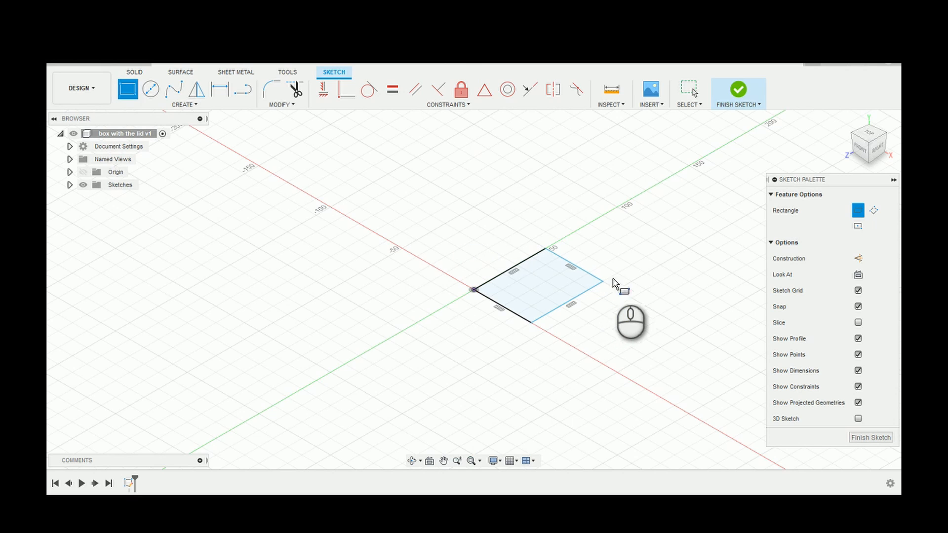
left_click(741, 91)
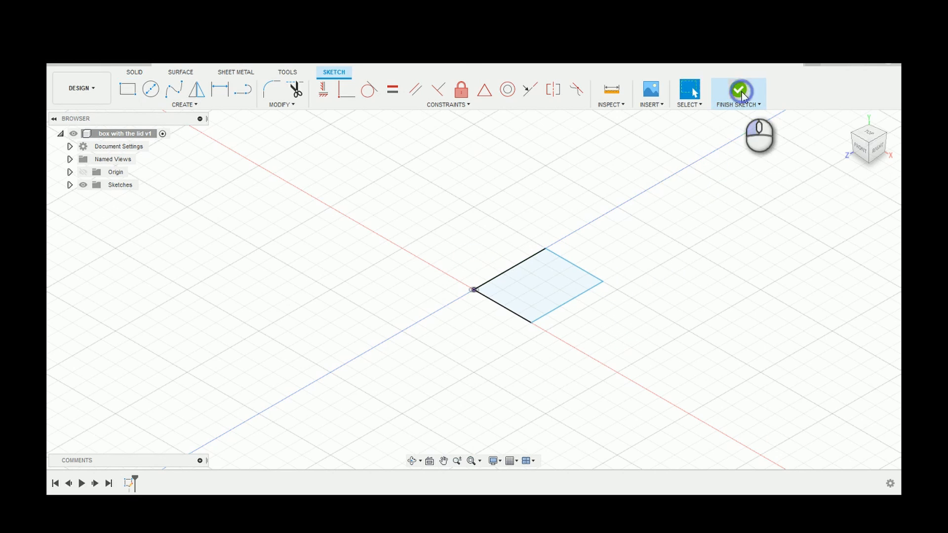
Extrude the rectangular profile upward 8 mm as a new body, leaving the extrusion open for further settings
left_click(846, 122)
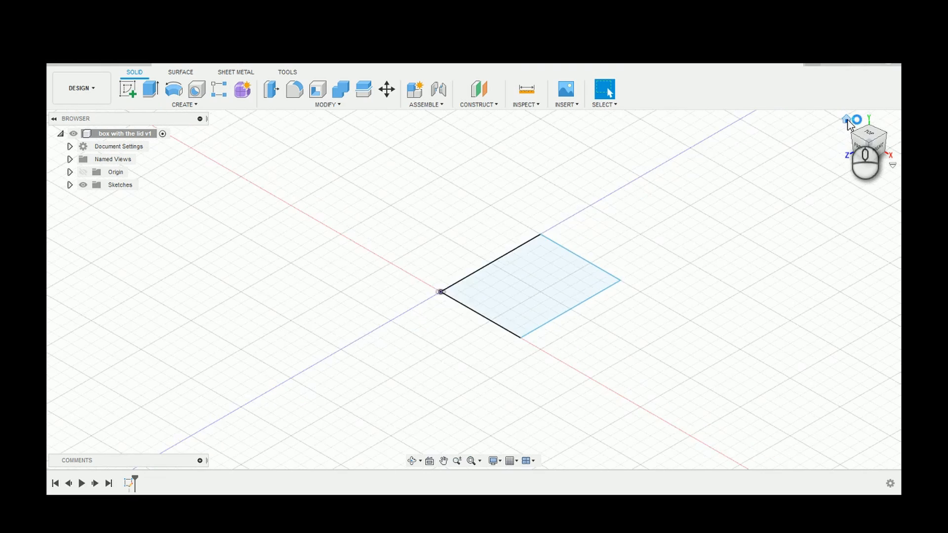
left_click(151, 89)
left_click(450, 300)
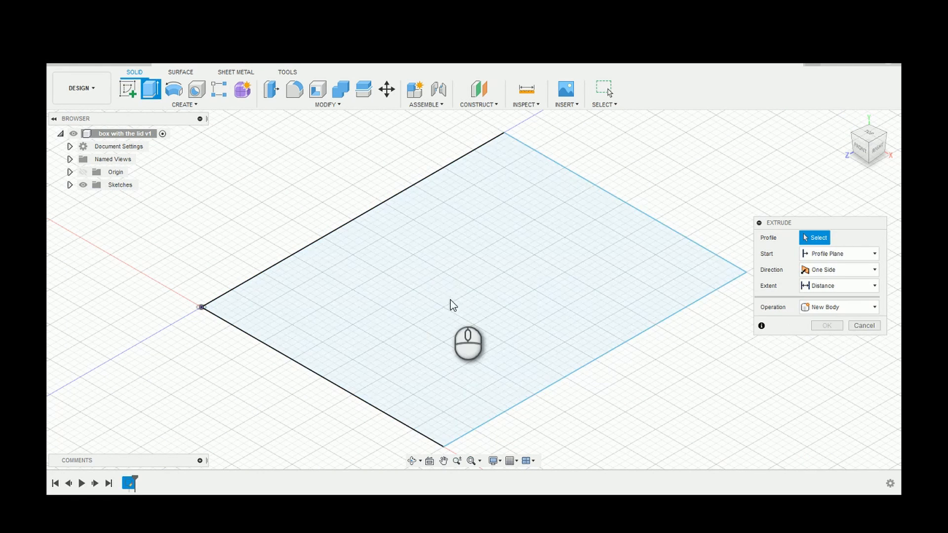
left_click(496, 312)
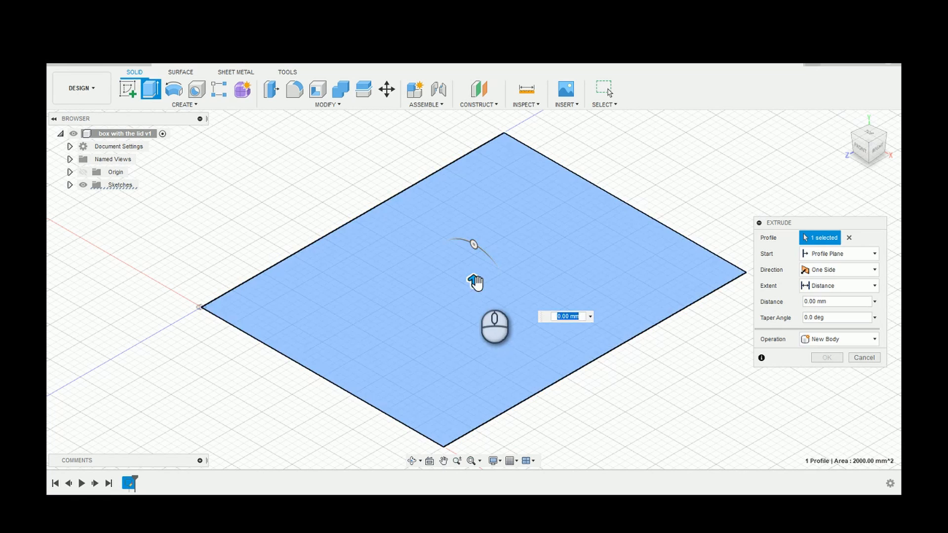
left_click_drag(473, 255, 472, 225)
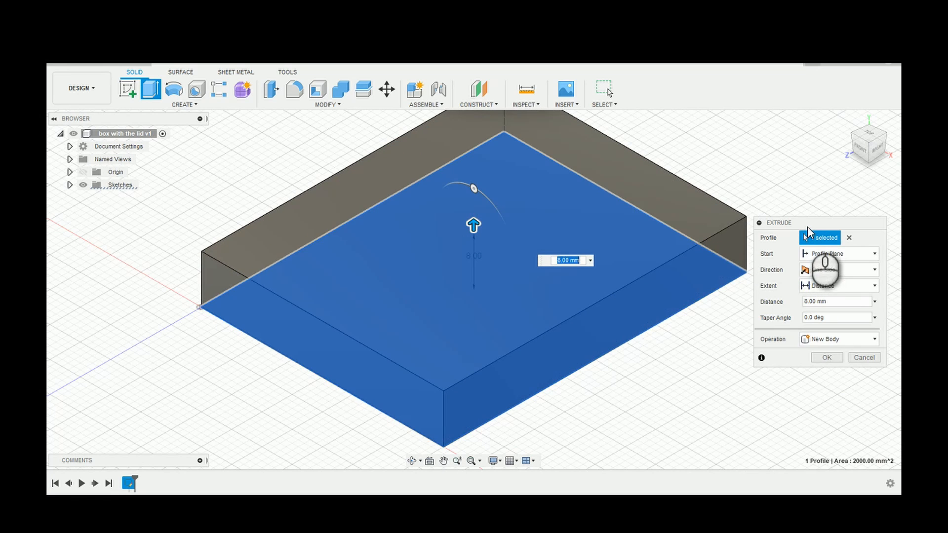
left_click_drag(808, 228, 563, 189)
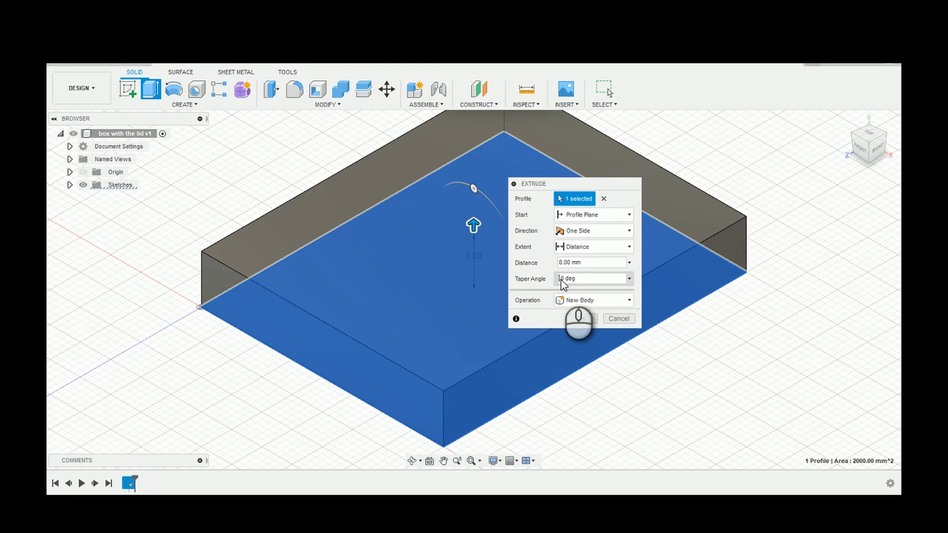
Try a 20-degree taper angle on the extrusion
type("20.")
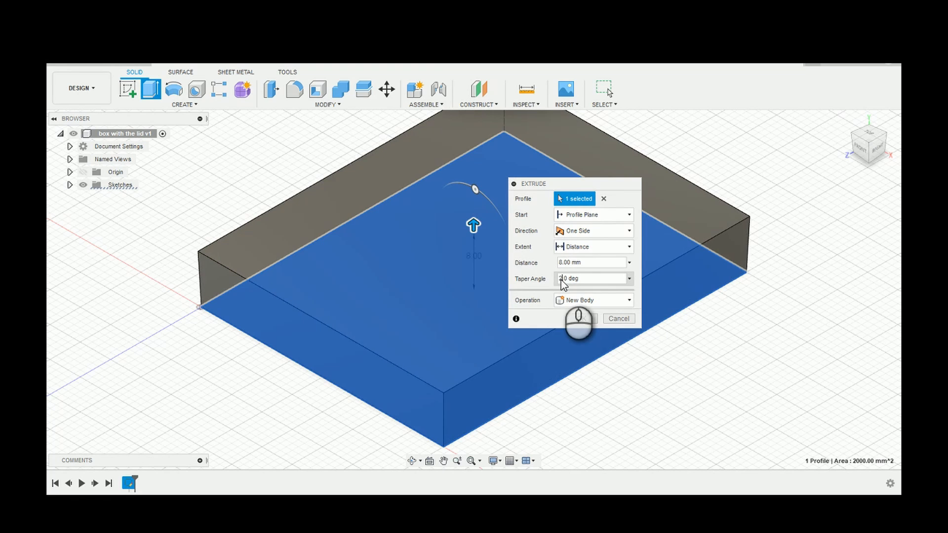
type("0")
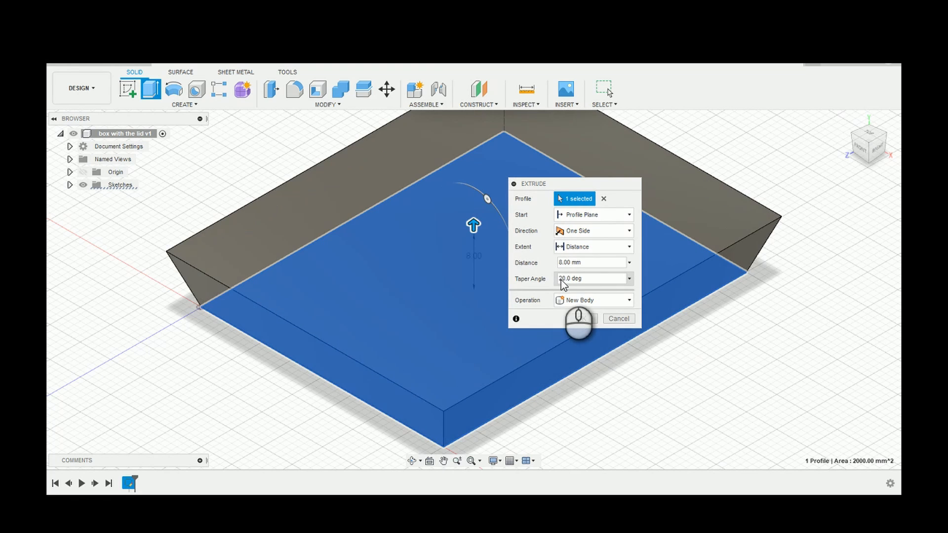
key("BackSpace")
key("BackSpace")
Set the extrusion's taper angle to -10 degrees and complete the extrusion
type("-1")
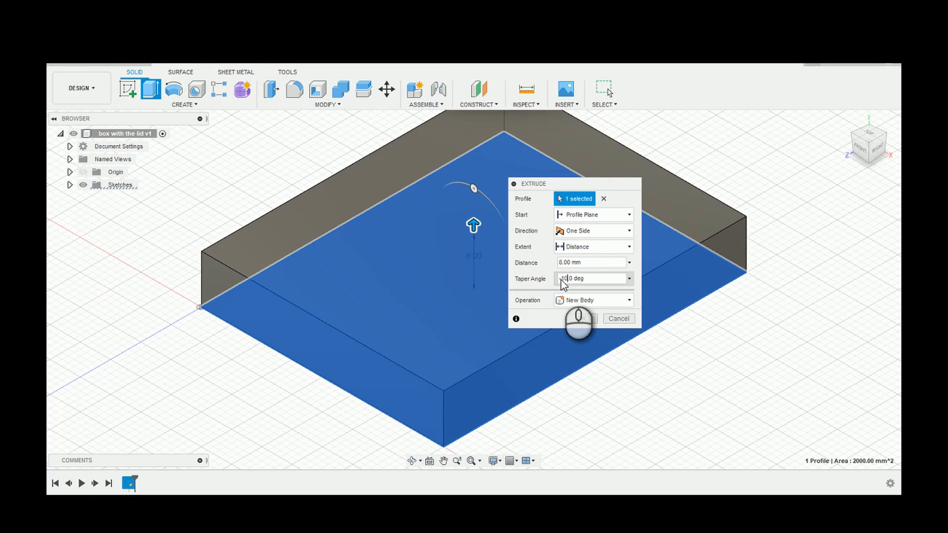
type("0.")
key("Return")
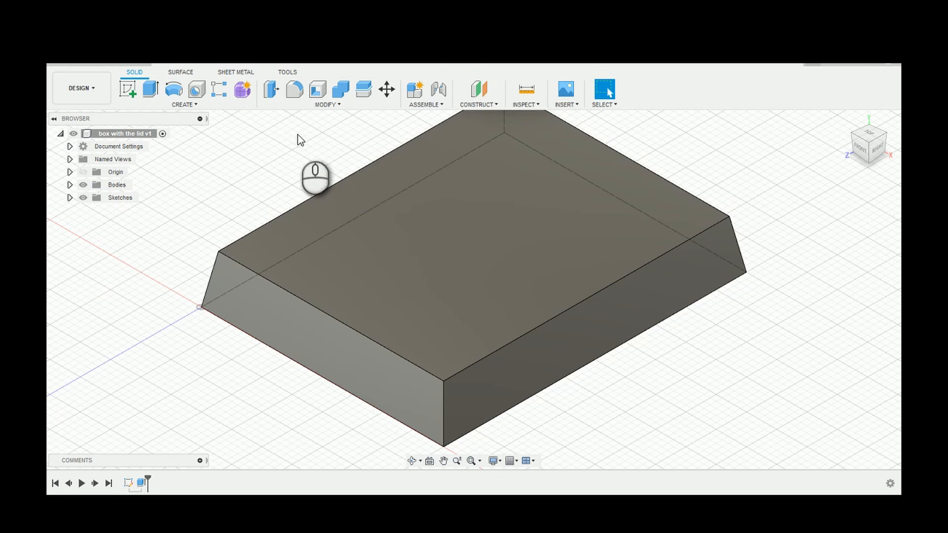
Fillet the four slanted corner edges of the tapered block with a 3 mm radius
left_click(294, 90)
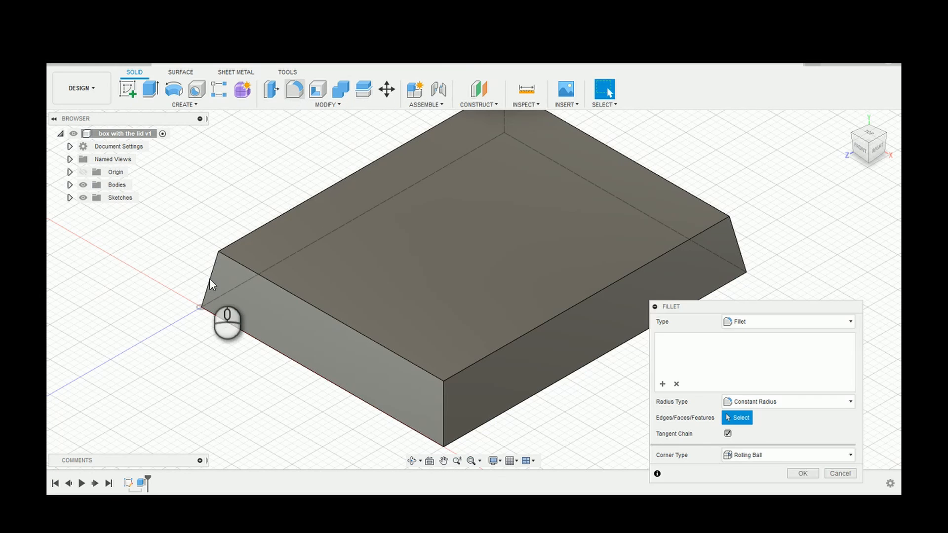
left_click(209, 279)
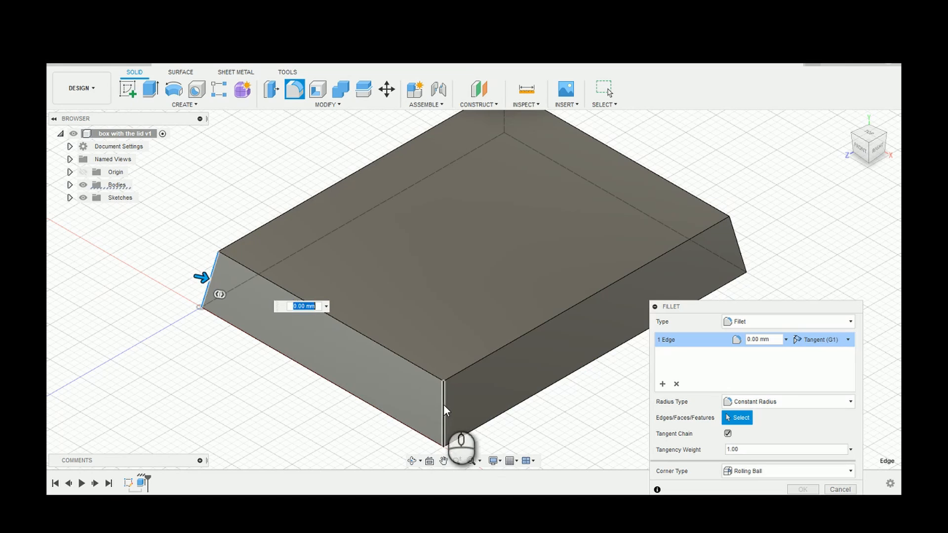
left_click(444, 405)
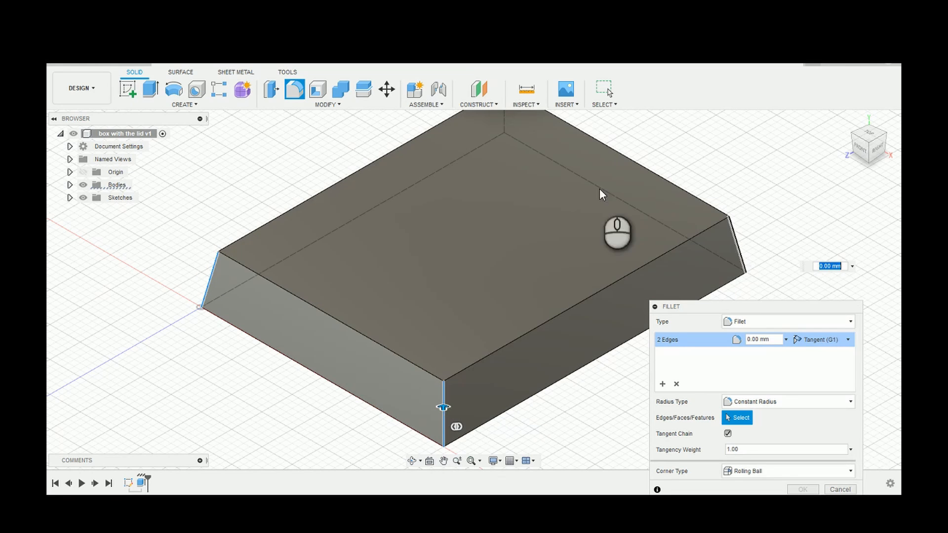
left_click(501, 123)
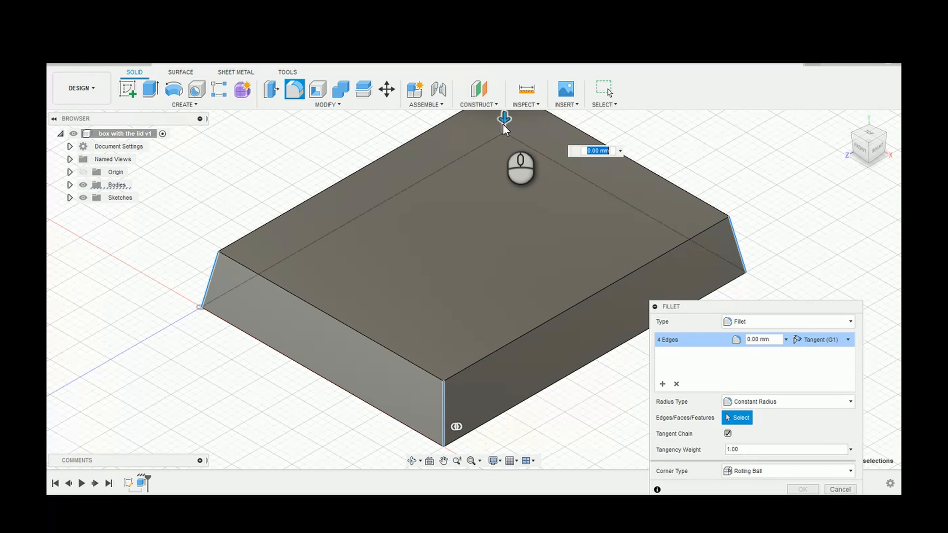
key("BackSpace")
type("3")
key("Return")
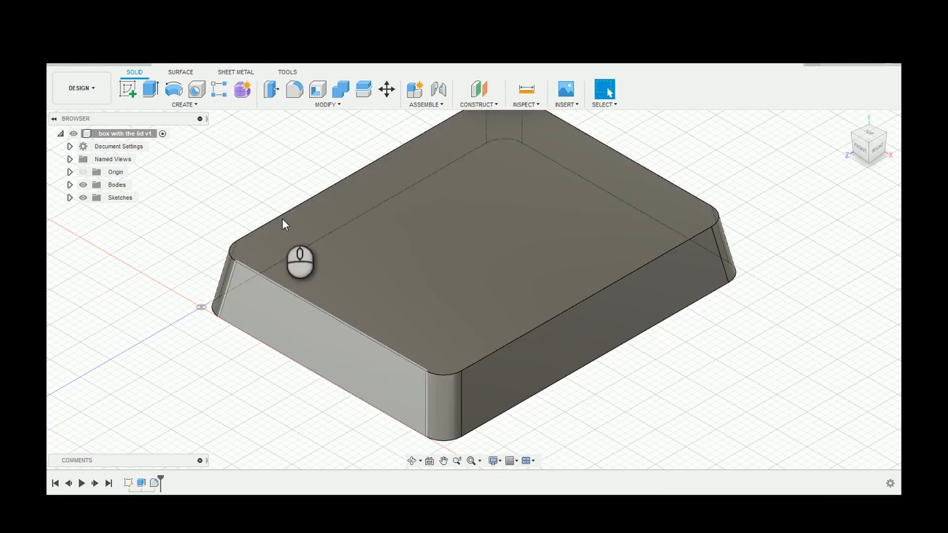
Create a construction plane offset downward from the block's top face, partway down its sides
left_click(494, 105)
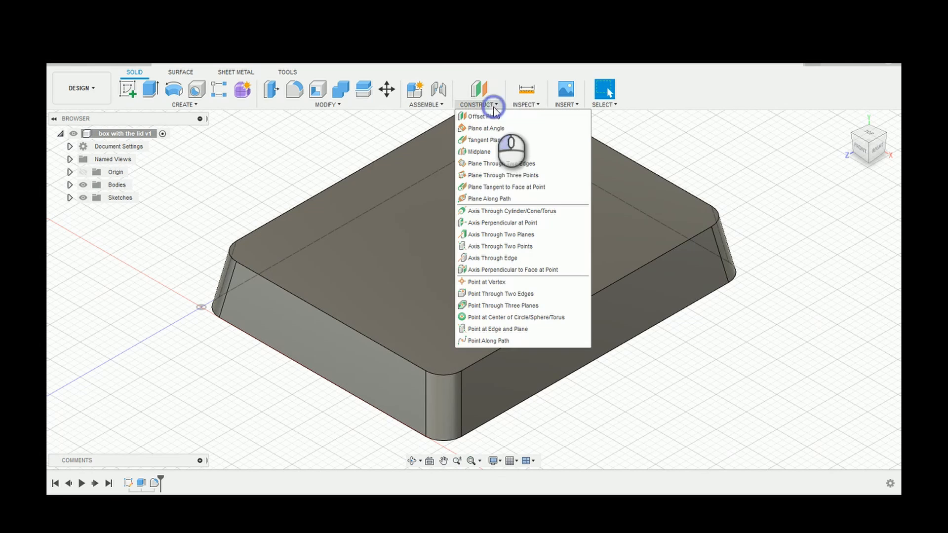
left_click(493, 118)
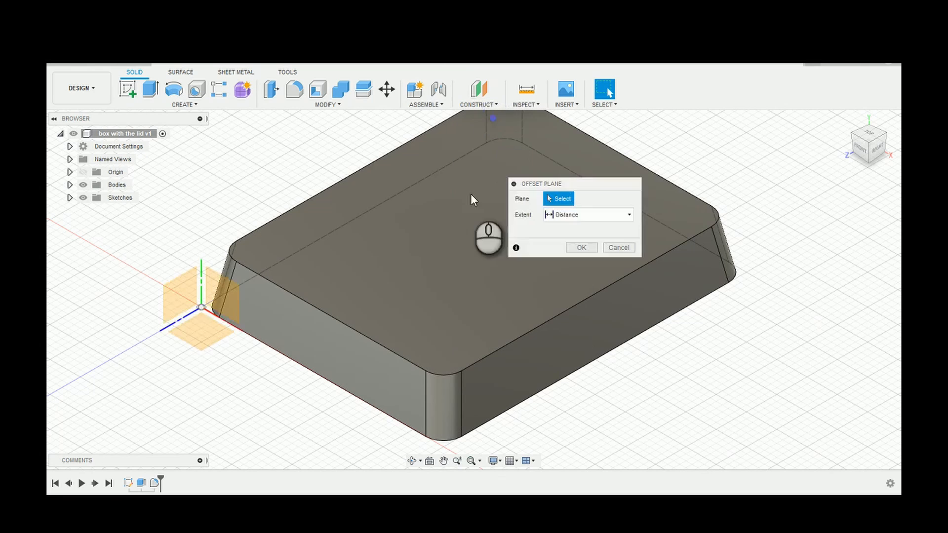
left_click(436, 253)
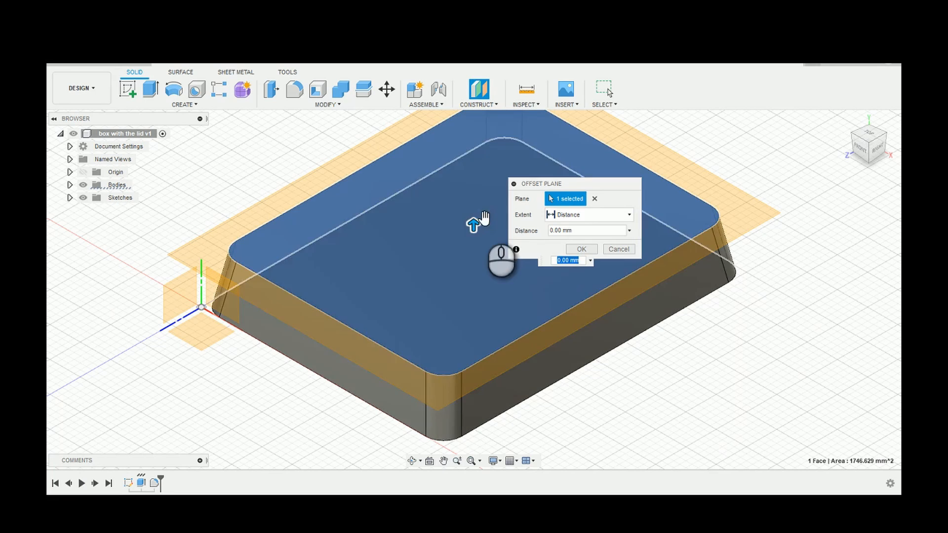
left_click_drag(474, 221, 469, 243)
key("Return")
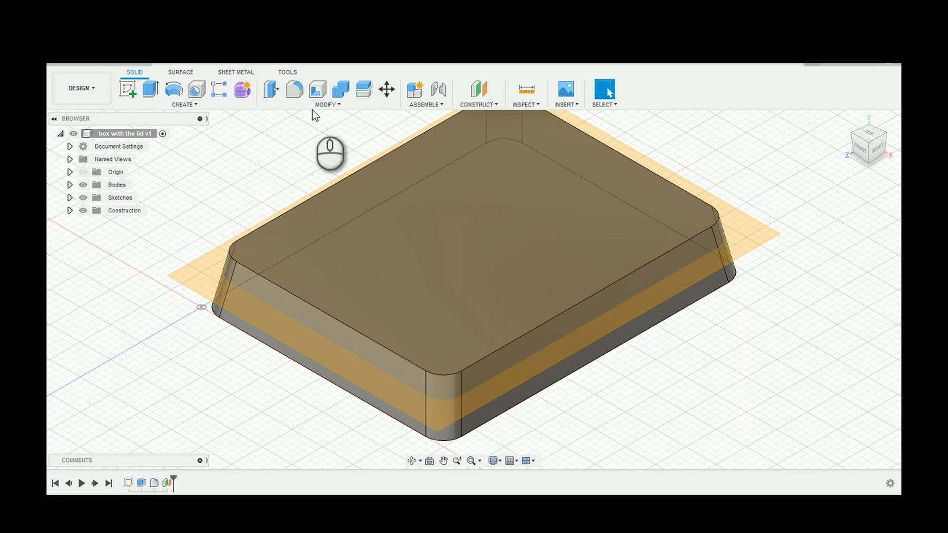
Split the block into two bodies using the offset construction plane as the splitting tool
left_click(322, 106)
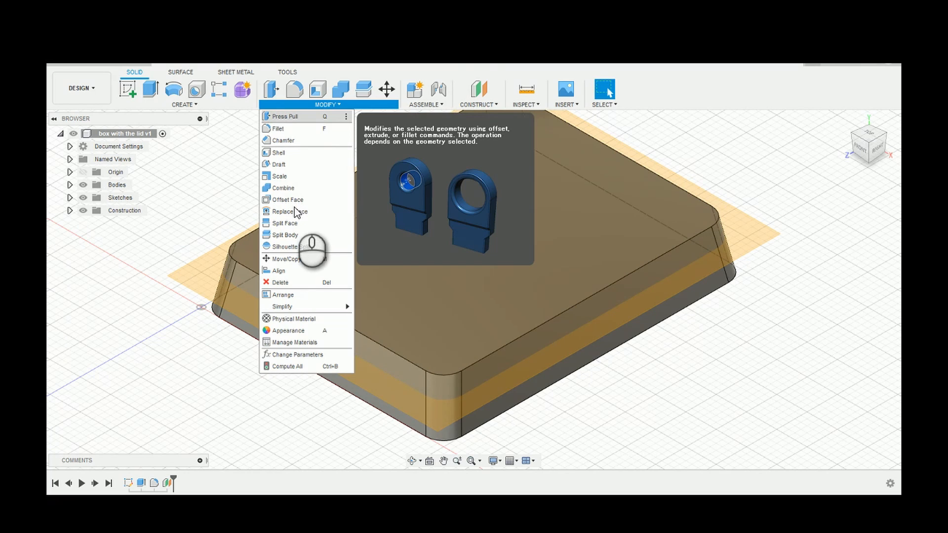
left_click(292, 235)
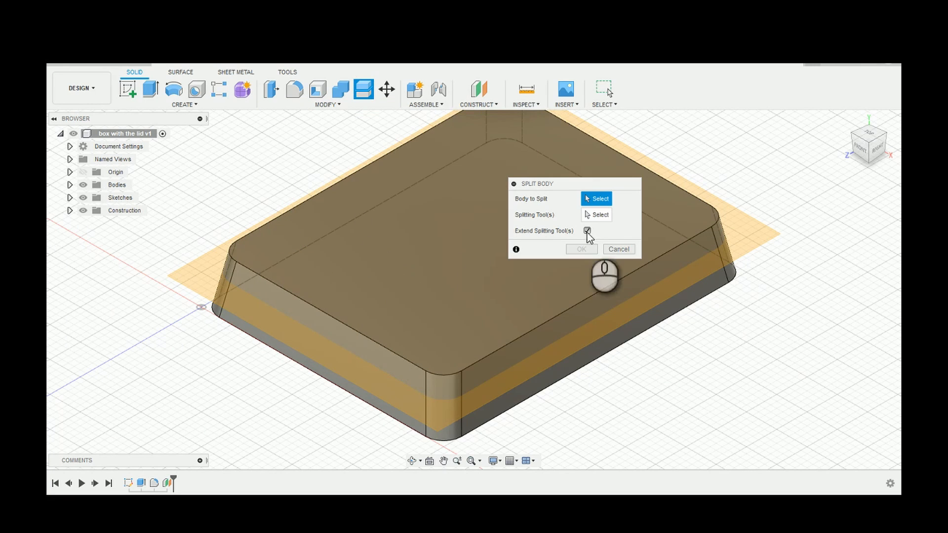
left_click(450, 228)
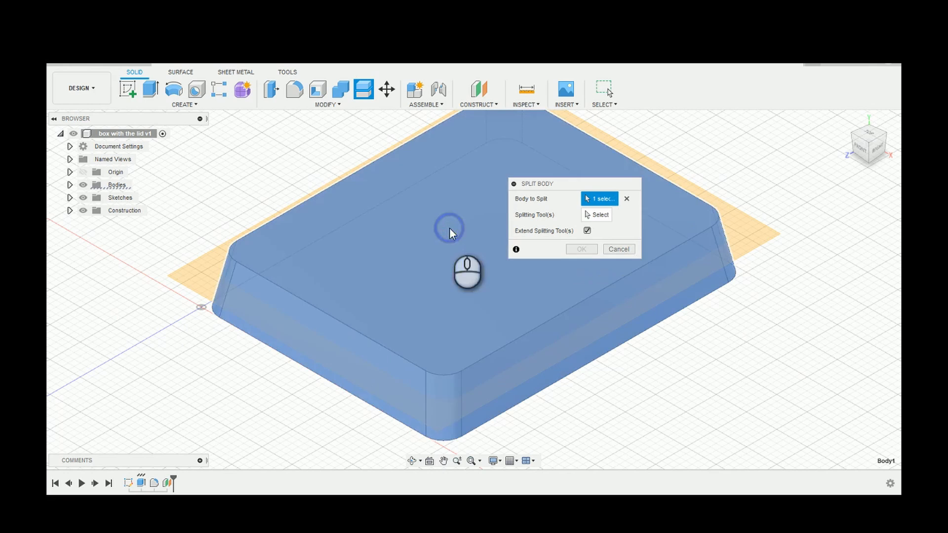
left_click(606, 211)
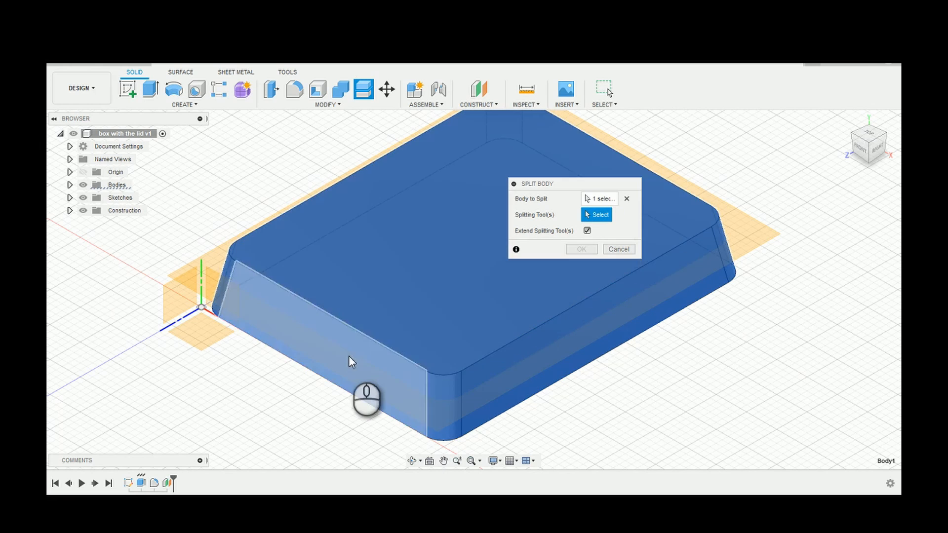
left_click(348, 357)
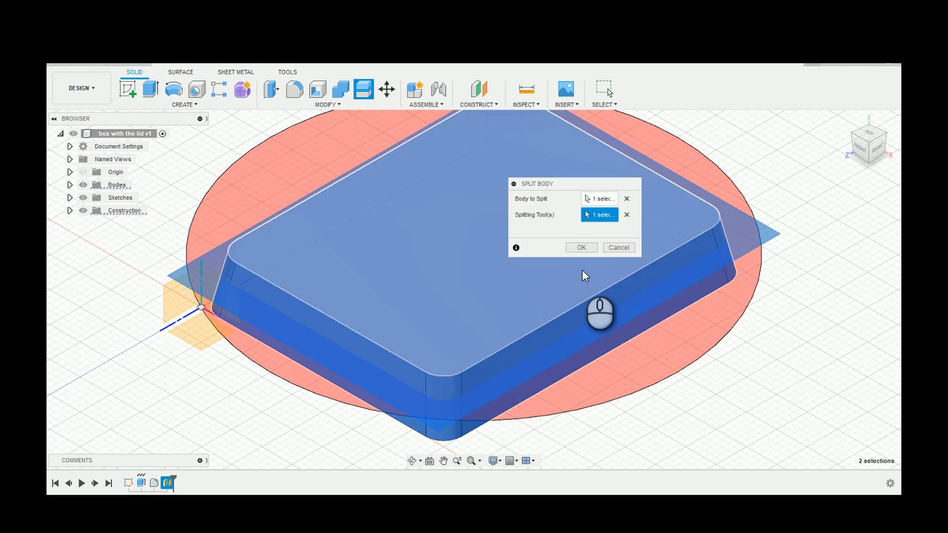
left_click(582, 248)
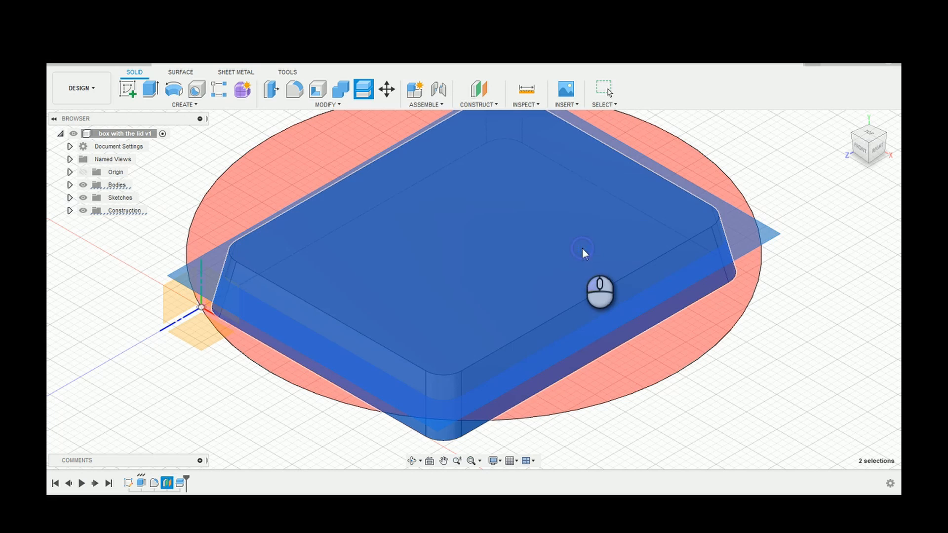
Toggle the visibility of each split body to check which one is the upper part and which the lower
left_click(85, 210)
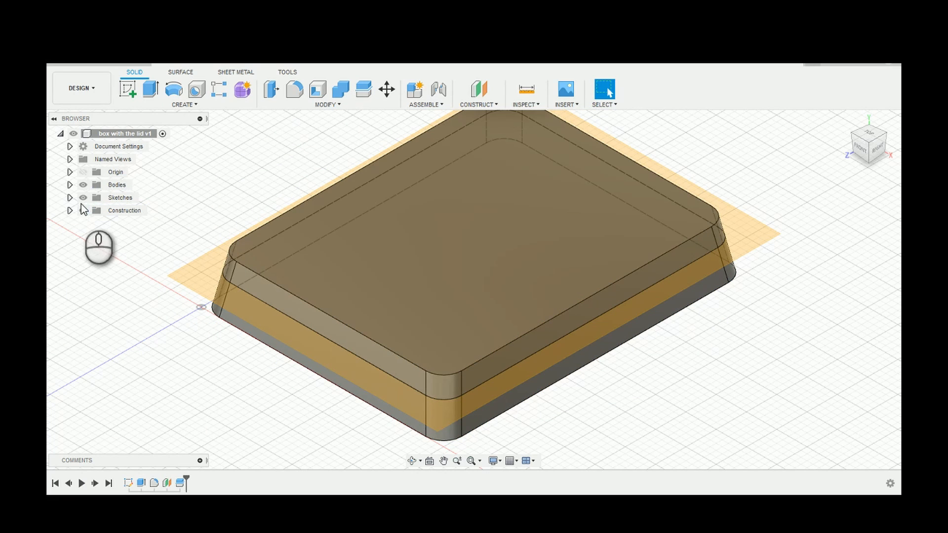
left_click(69, 184)
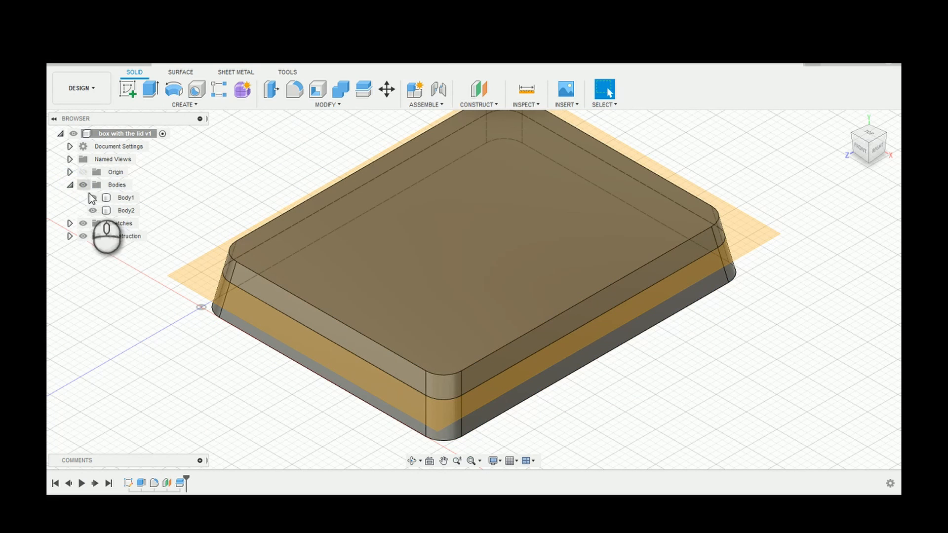
left_click(94, 198)
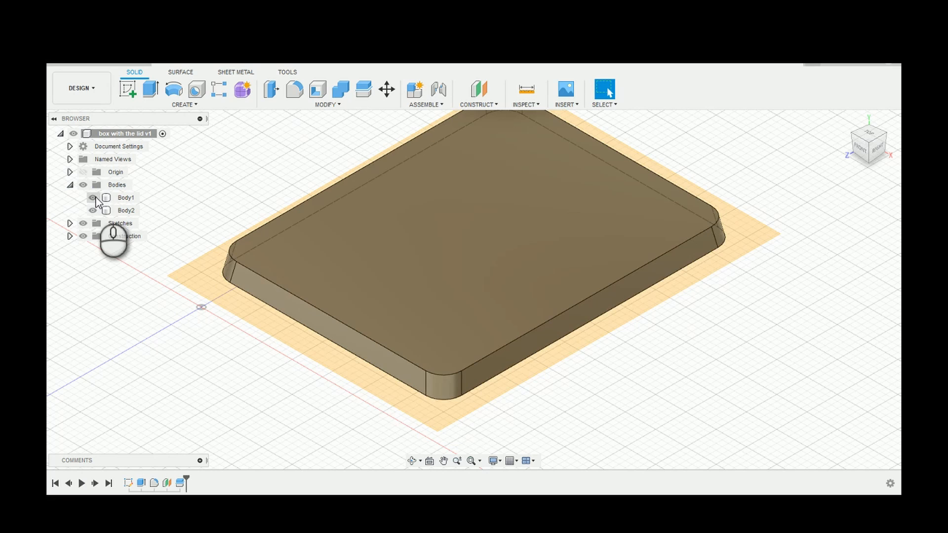
left_click(95, 198)
left_click(93, 213)
left_click(93, 212)
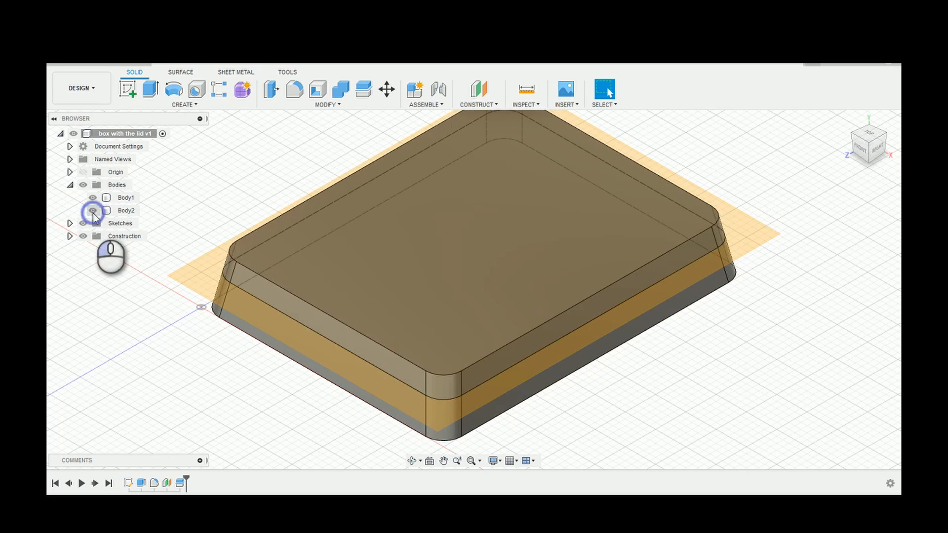
left_click(92, 213)
left_click(93, 213)
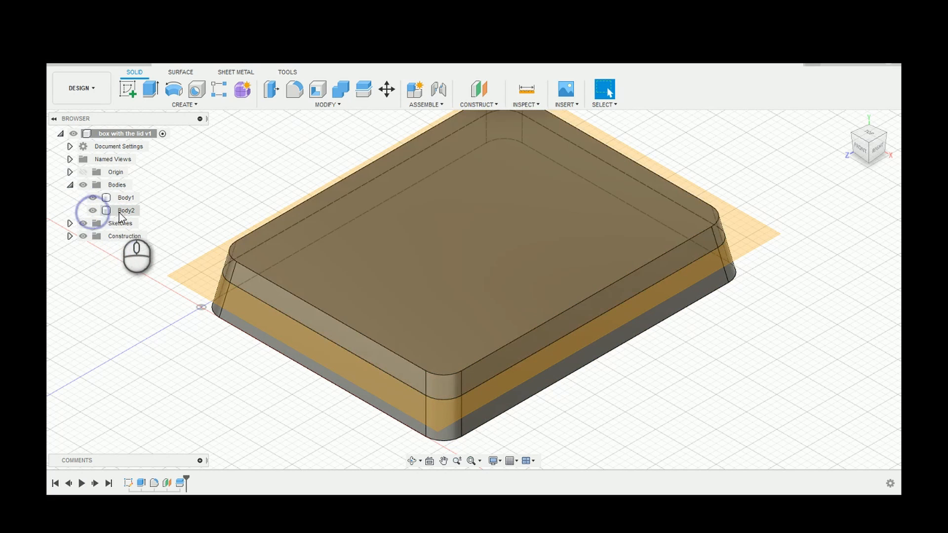
Rename the upper body as "lid"
left_click(123, 211)
double_click(123, 210)
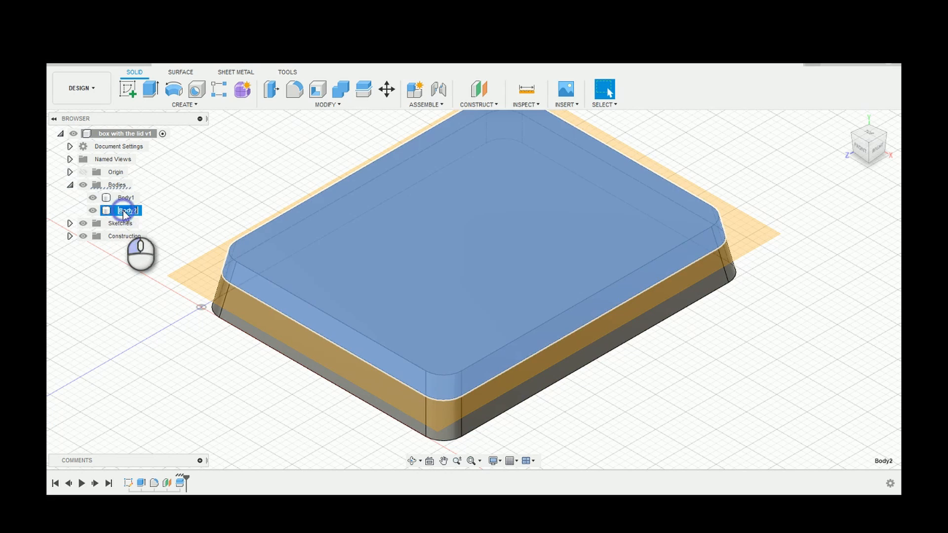
type("lid")
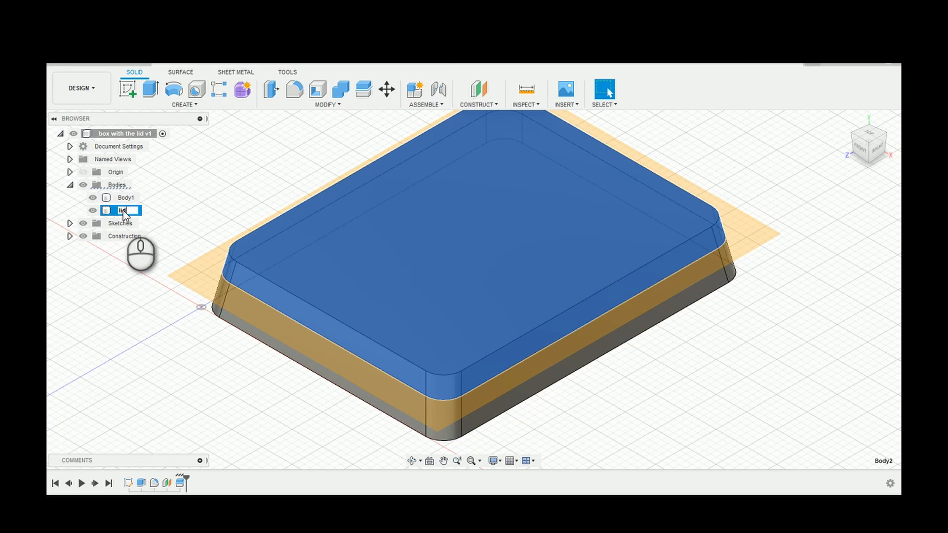
key("Return")
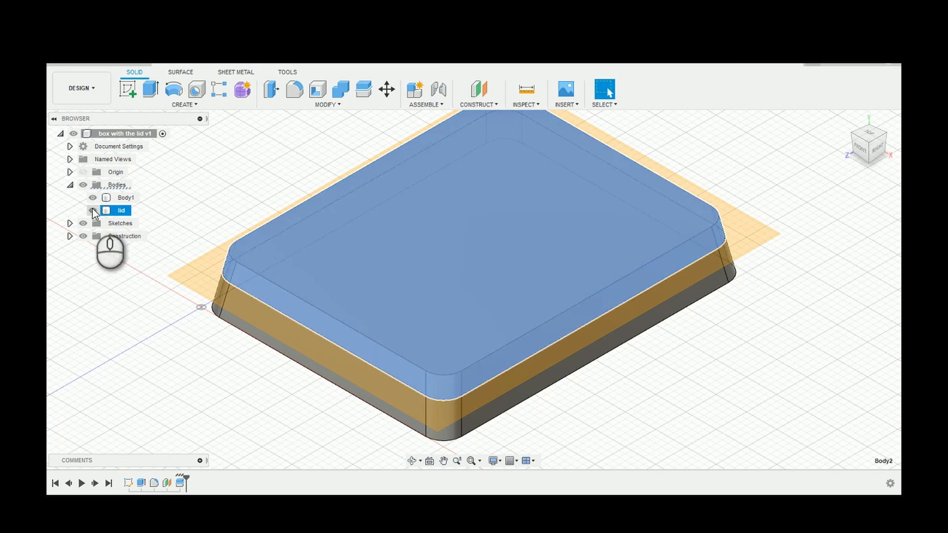
Rename the lower body as "box", hiding the lid during the renaming and showing it again
left_click(93, 211)
left_click(120, 198)
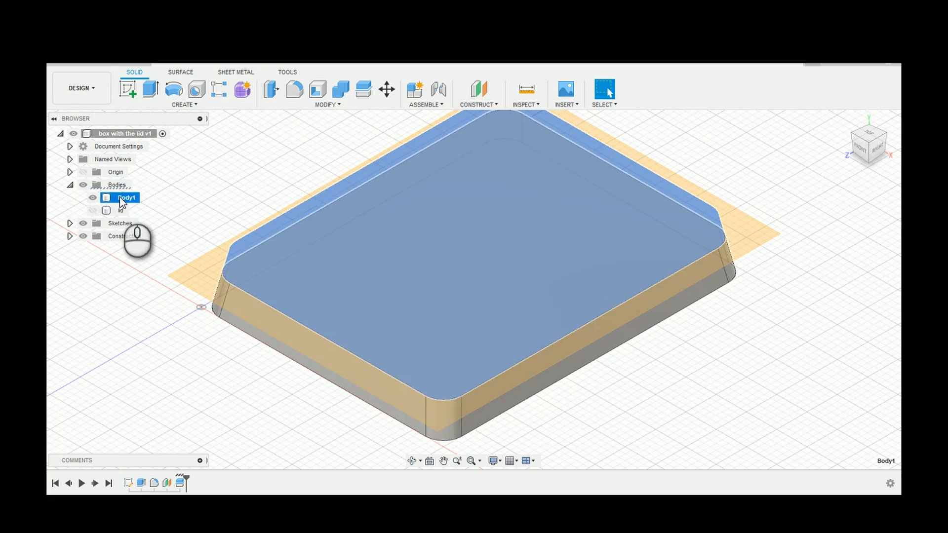
double_click(120, 198)
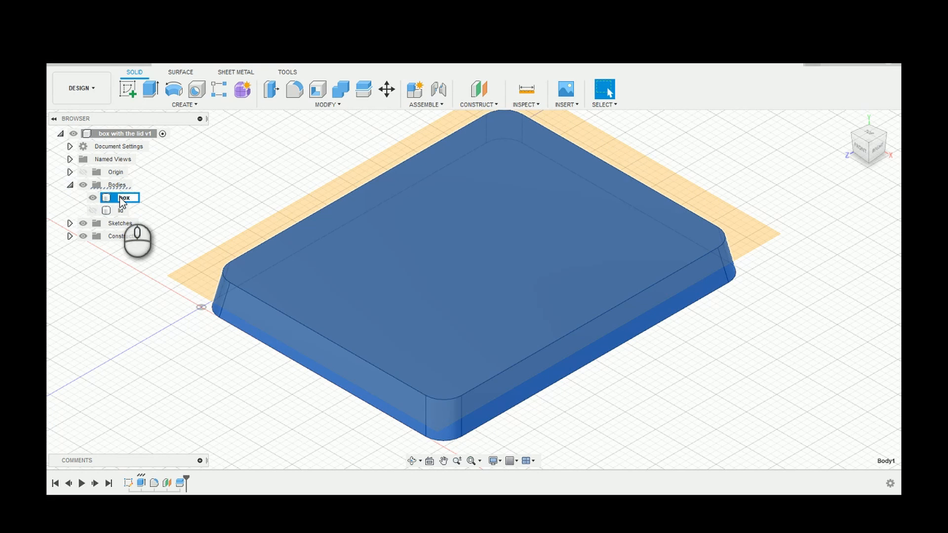
left_click(92, 210)
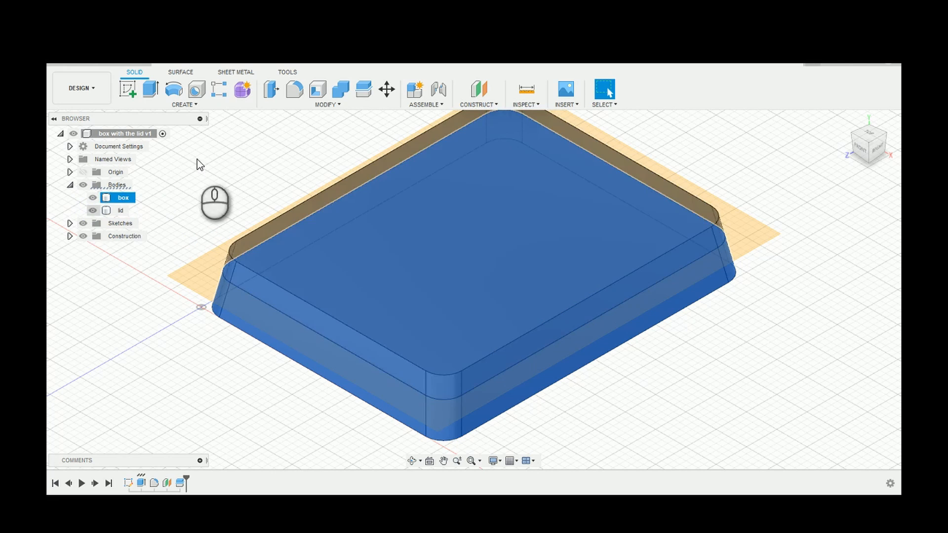
left_click(197, 159)
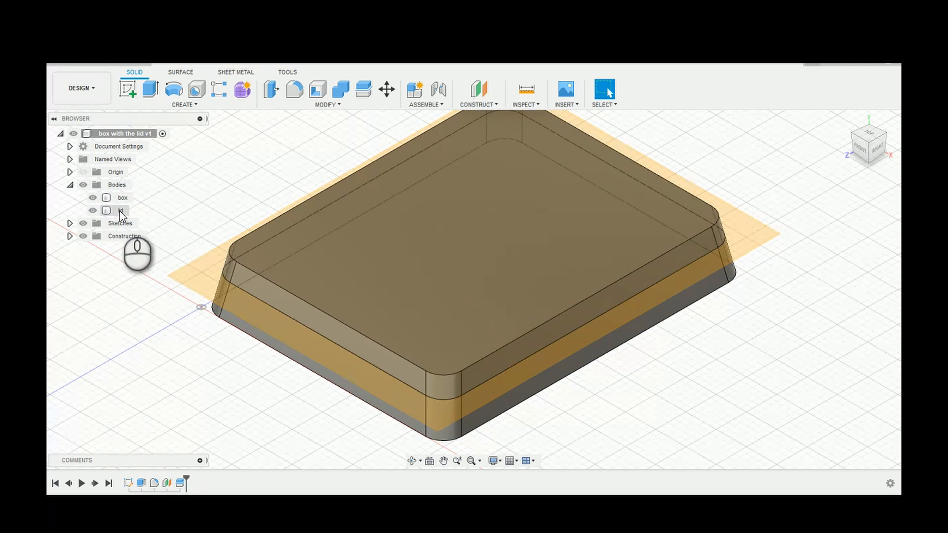
Reorder the bodies so the lid is listed above the box, and hide the lid body and the construction plane
left_click(120, 210)
left_click_drag(120, 210, 122, 196)
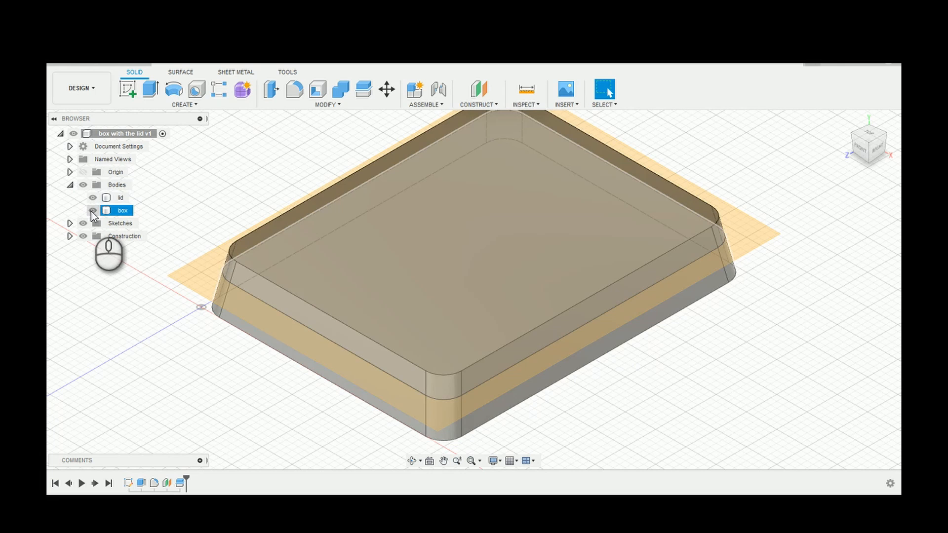
left_click(92, 197)
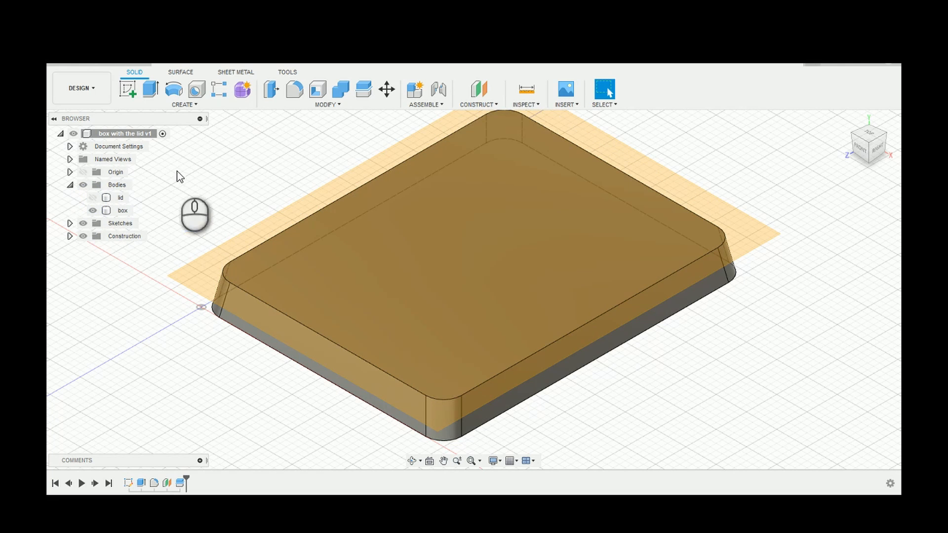
left_click(83, 237)
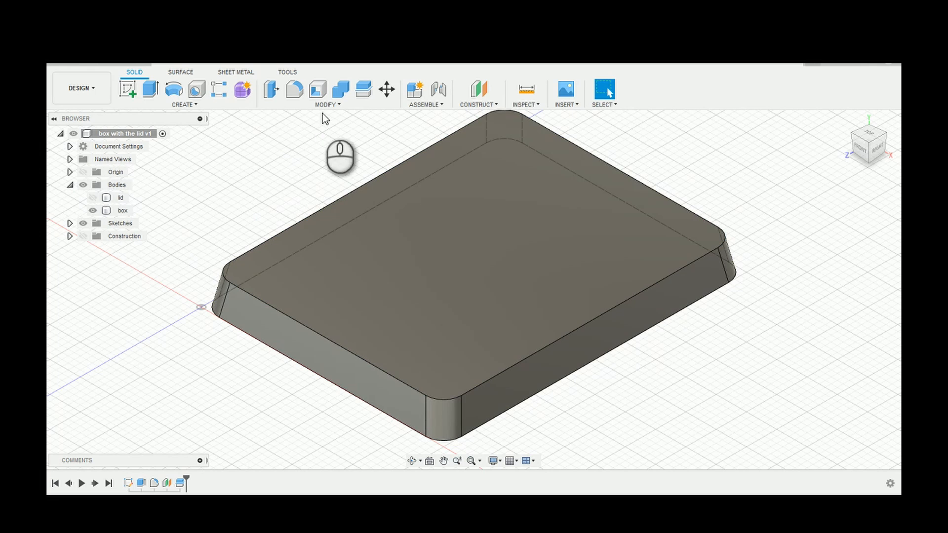
Shell the box body from its top face with an inside thickness of 1 mm
left_click(318, 91)
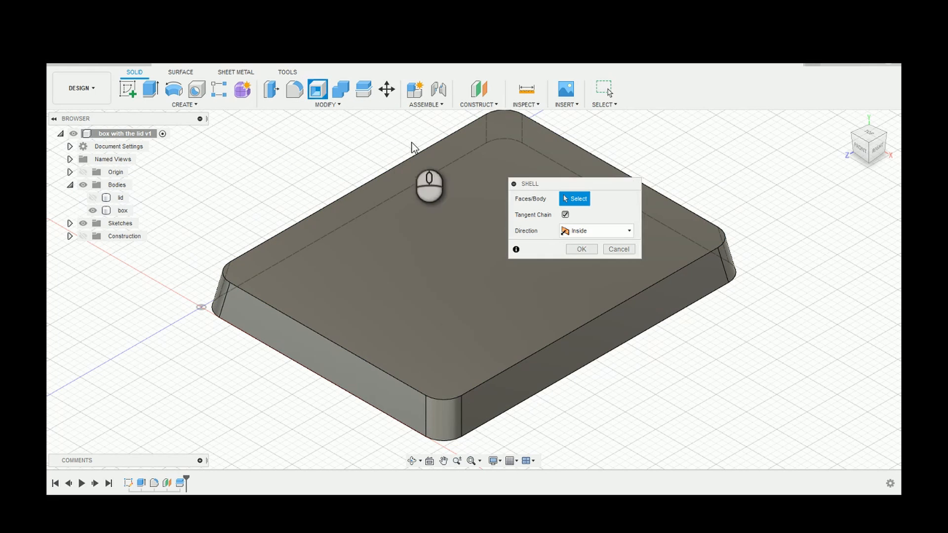
left_click(415, 191)
left_click(418, 213)
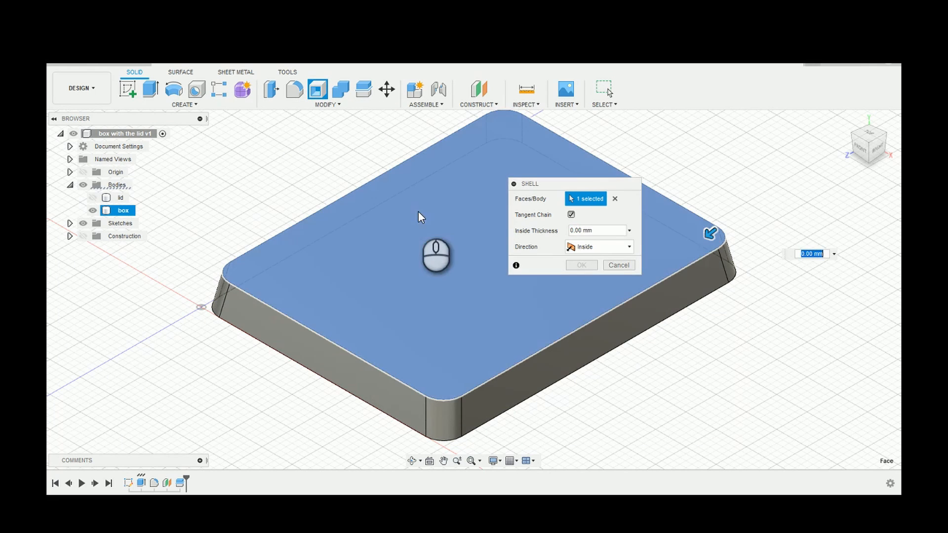
left_click(573, 230)
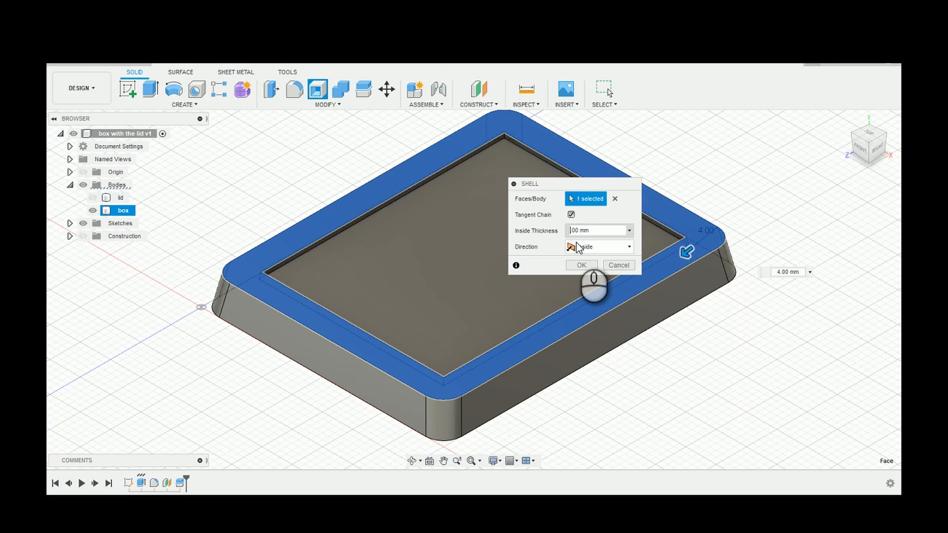
type("3")
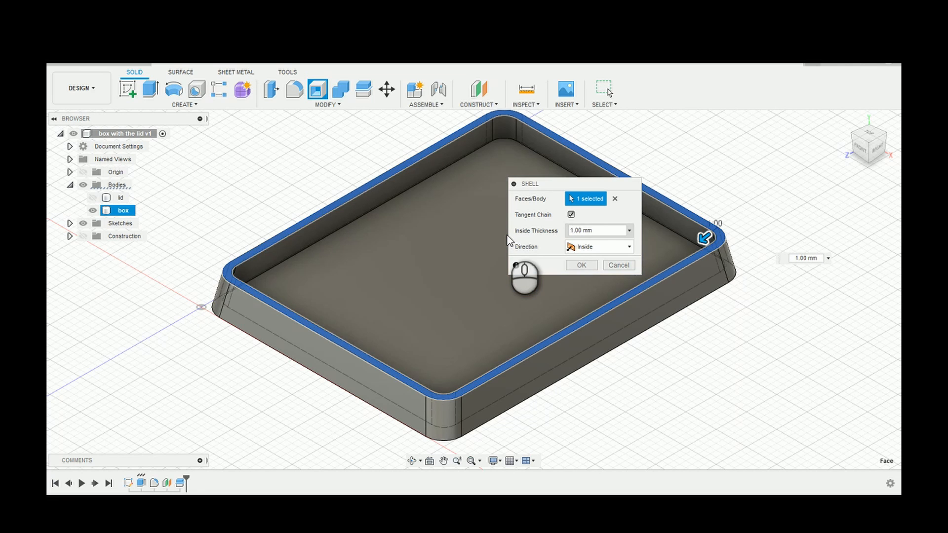
key("Return")
Toggle the lid's visibility to compare it with the hollowed box, leaving the lid shown
left_click(98, 199)
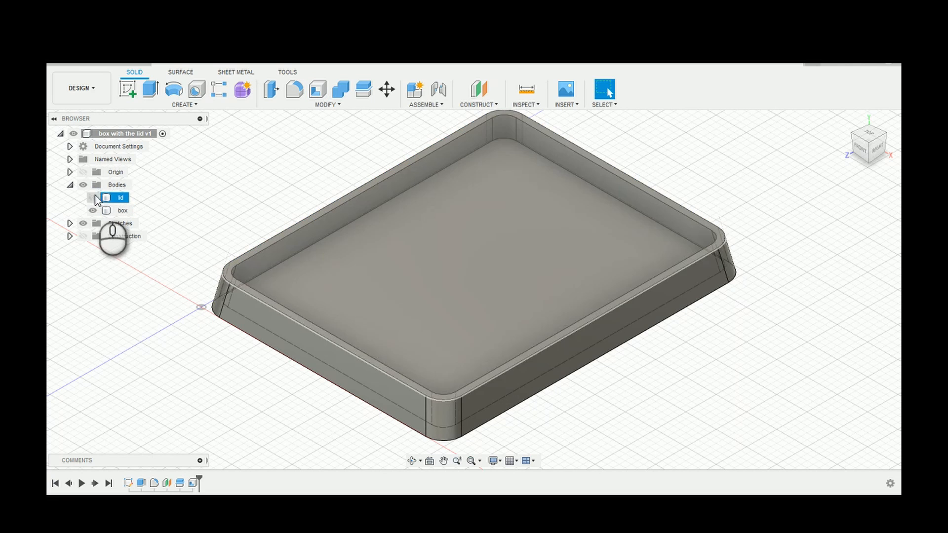
left_click(93, 198)
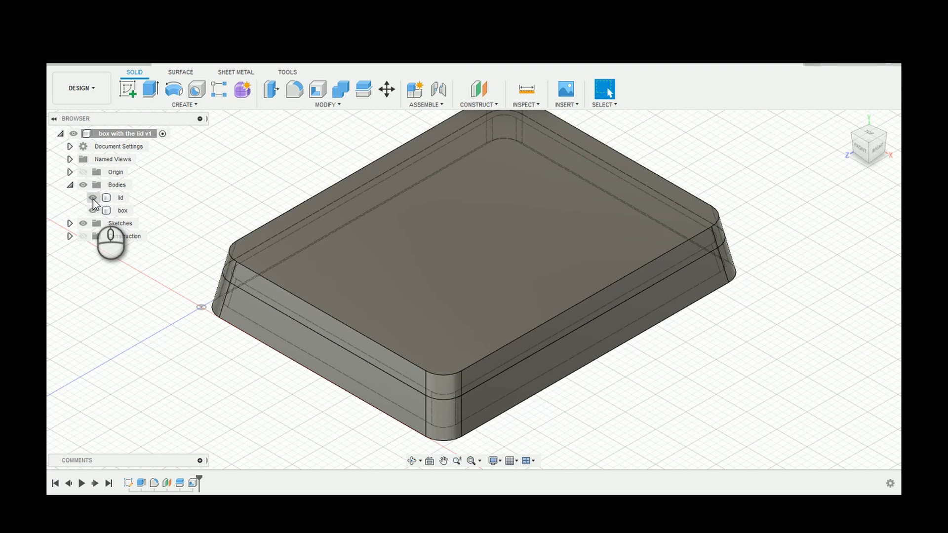
left_click(94, 200)
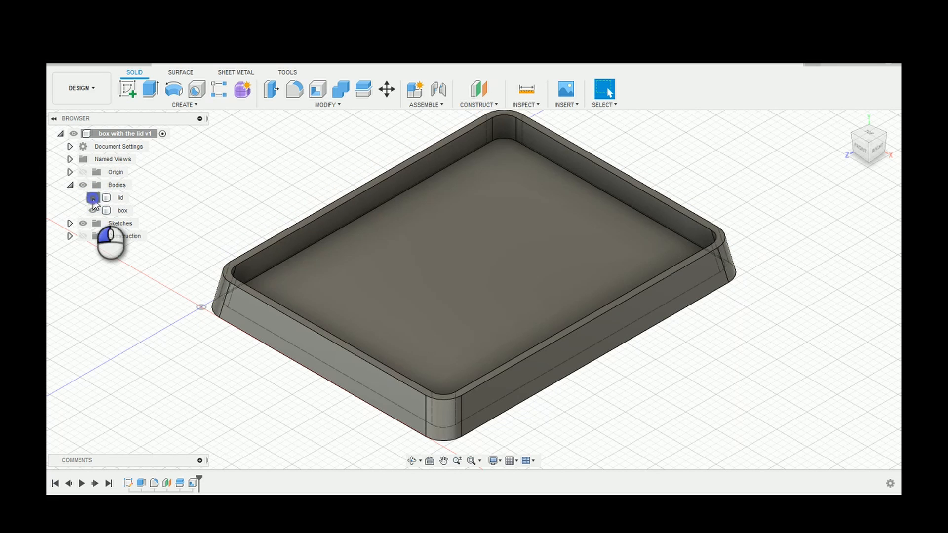
left_click(93, 198)
left_click(93, 198)
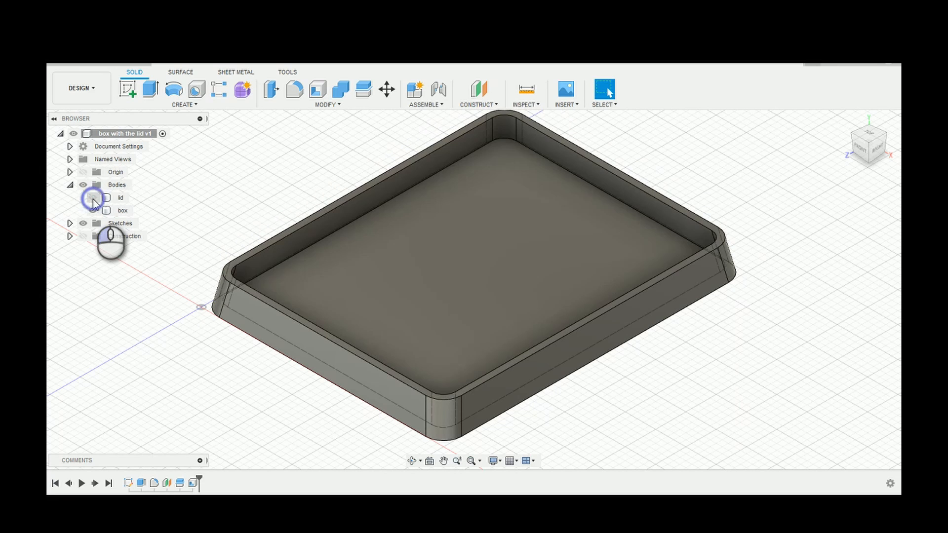
left_click(93, 200)
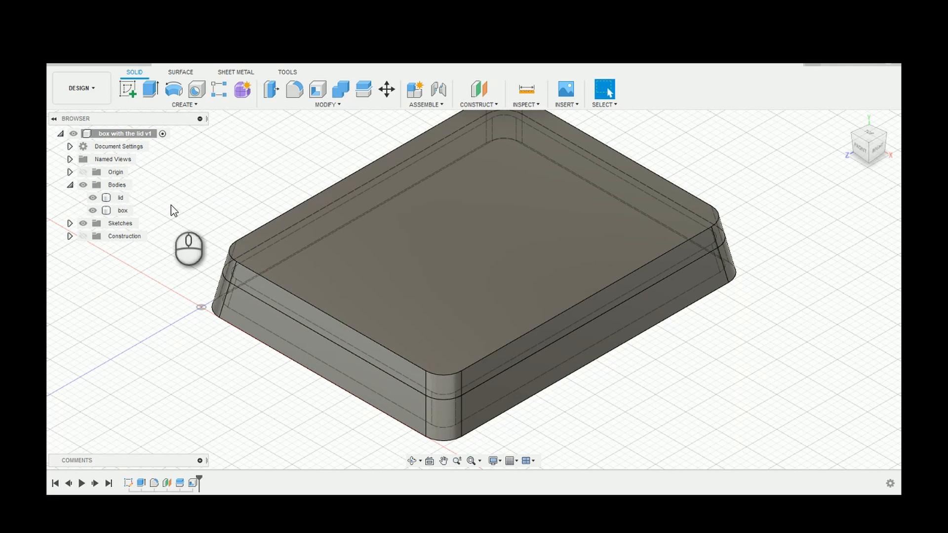
Apply the Gold - Polished appearance from the metal library to the lid body
left_click(331, 105)
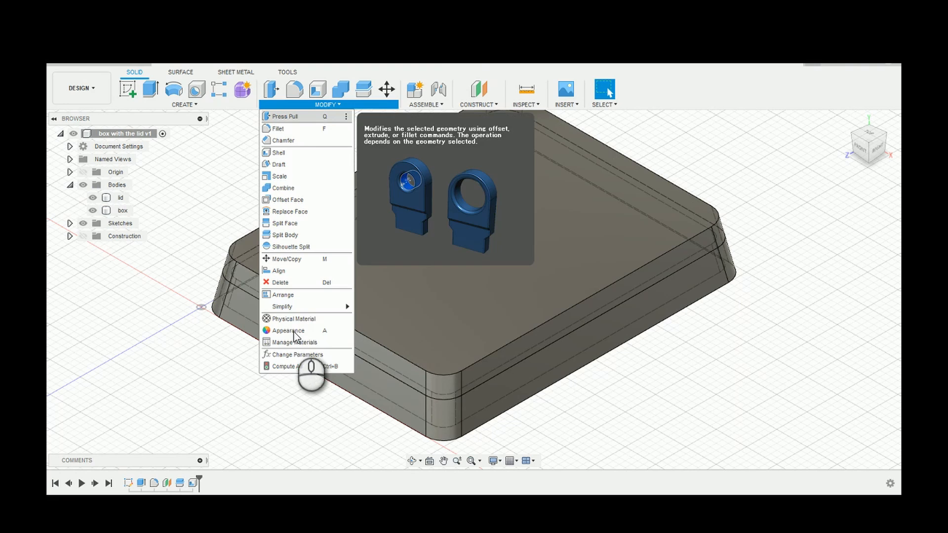
left_click(294, 331)
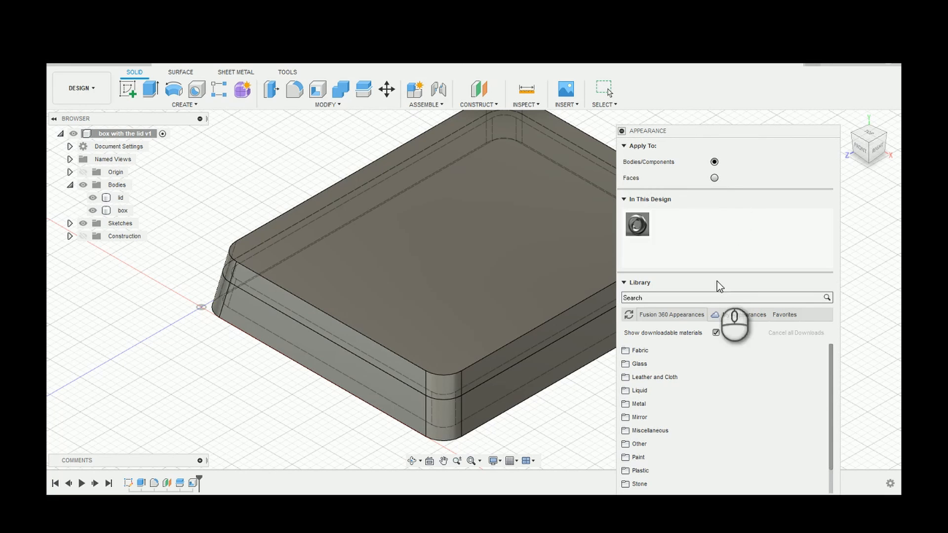
left_click_drag(833, 362, 828, 384)
left_click(634, 378)
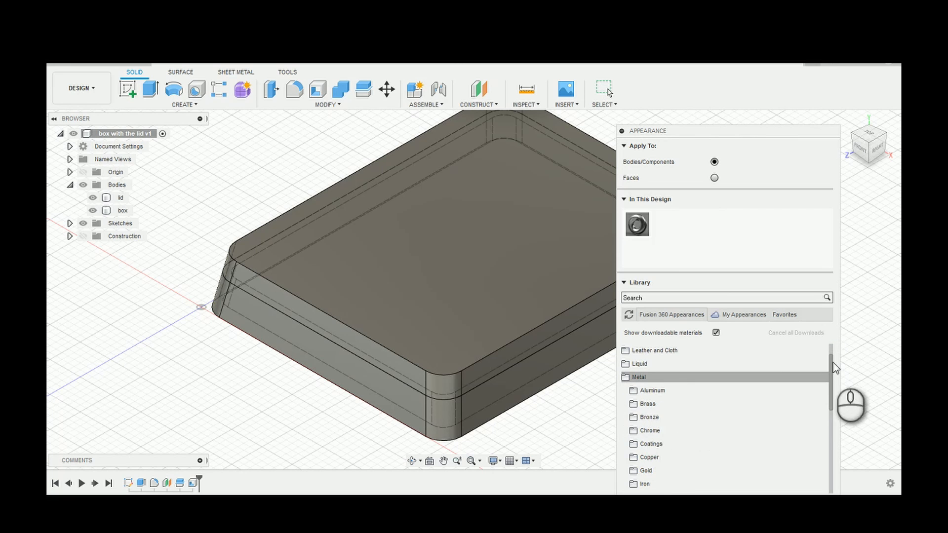
left_click_drag(832, 364, 828, 396)
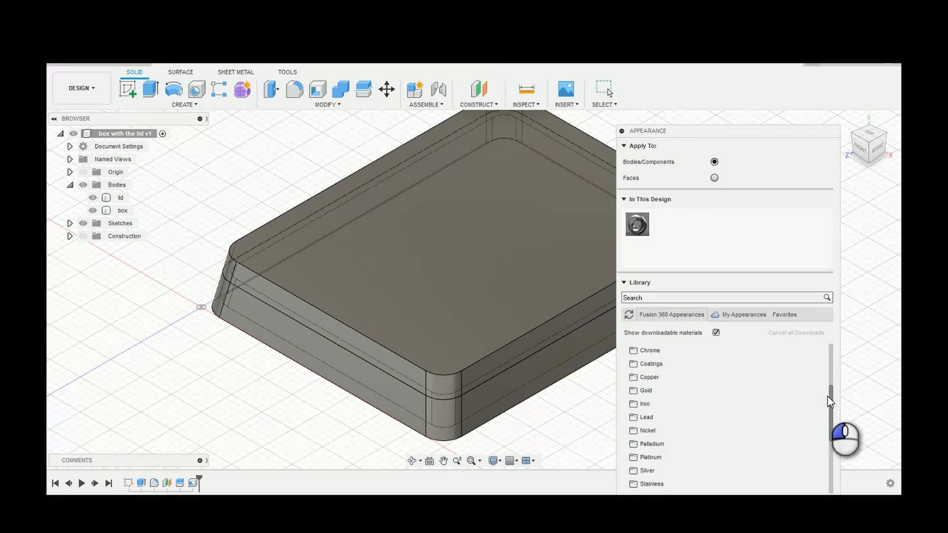
left_click(634, 392)
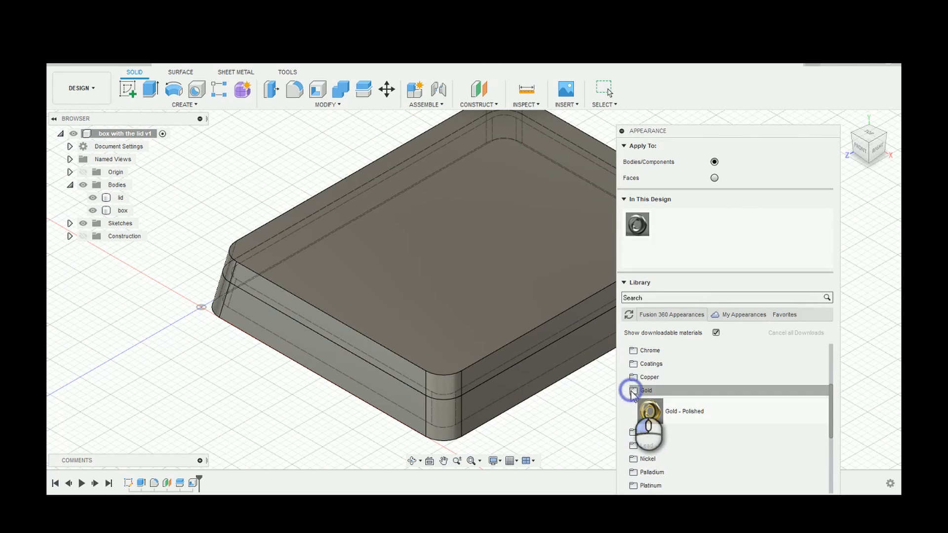
left_click_drag(651, 414, 493, 319)
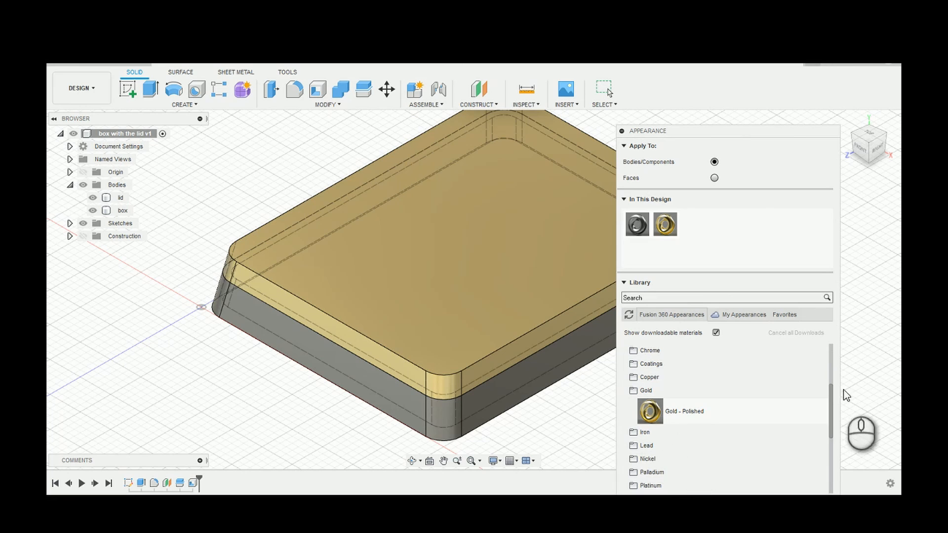
Apply the Palladium - Polished appearance to the box body and collapse the Appearance dialog
left_click_drag(828, 393, 828, 411)
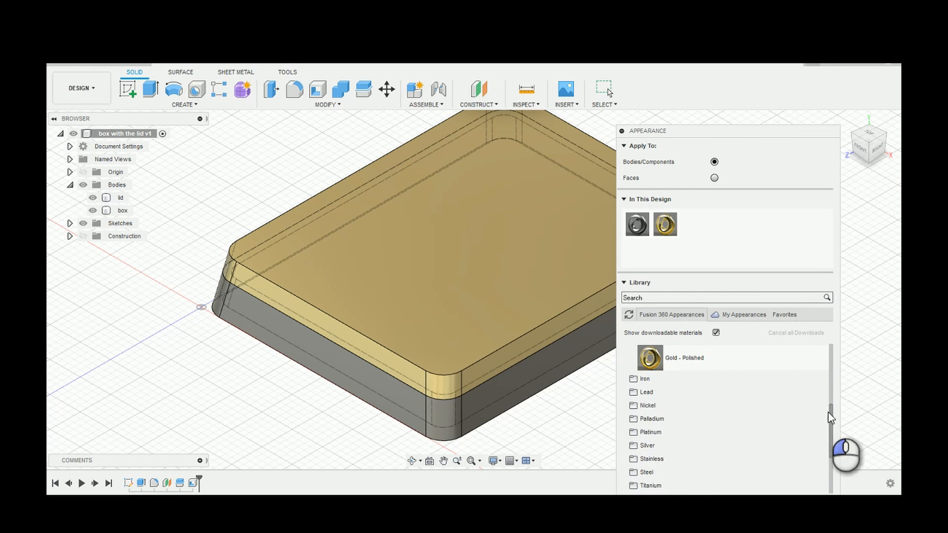
left_click(637, 420)
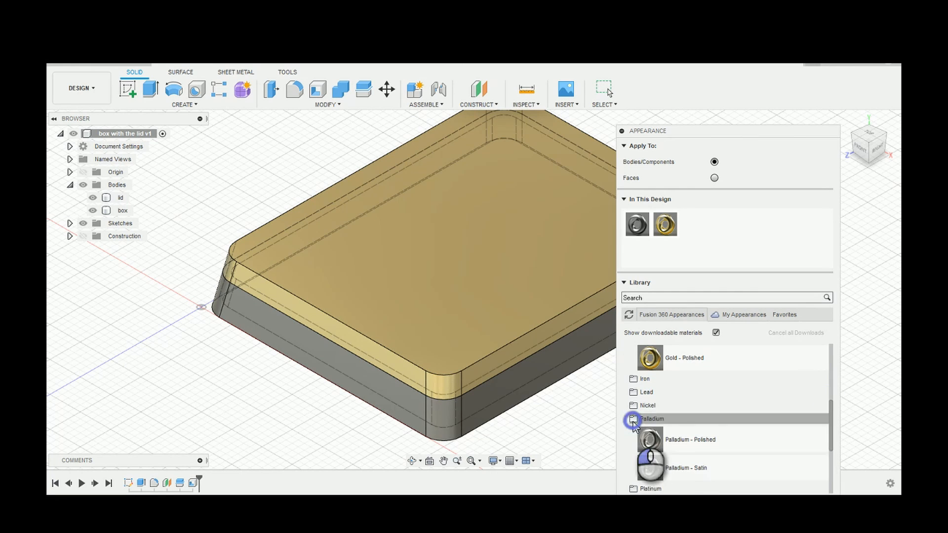
left_click_drag(680, 444, 476, 401)
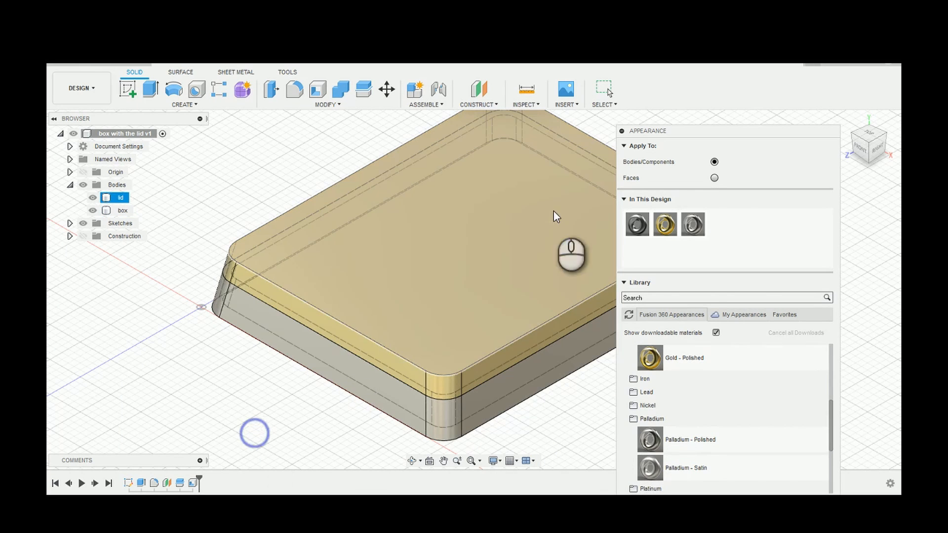
left_click(622, 131)
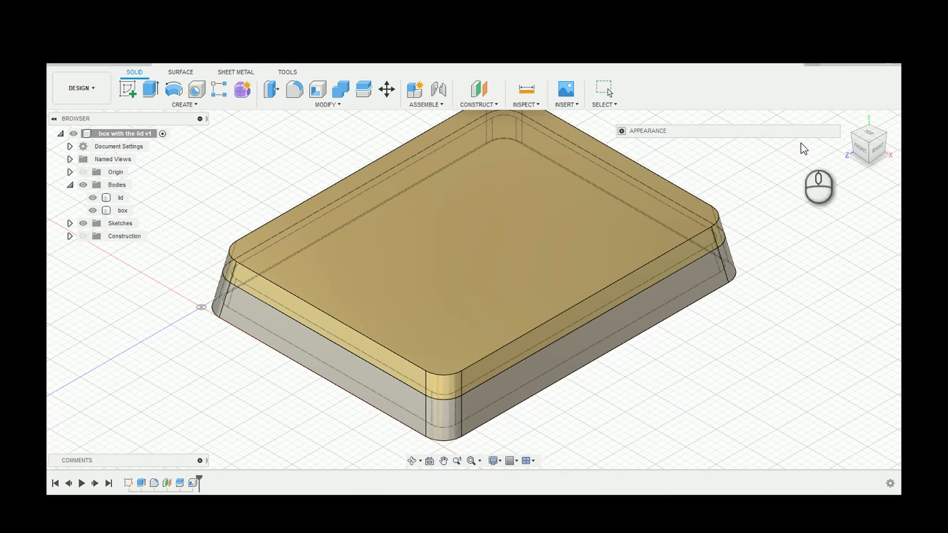
left_click(845, 122)
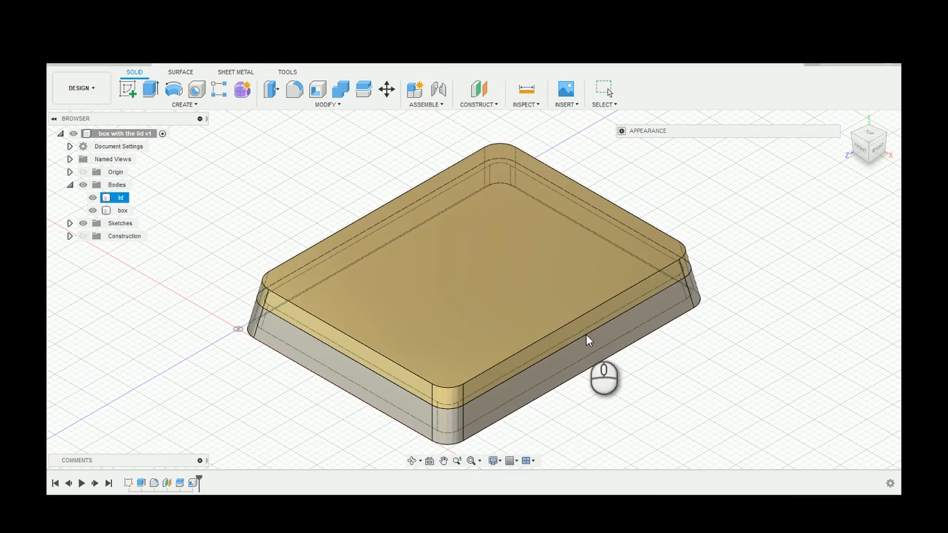
Inspect the coloured box from a lower angle and hide the lid body to expose the hollow interior
left_click(449, 433)
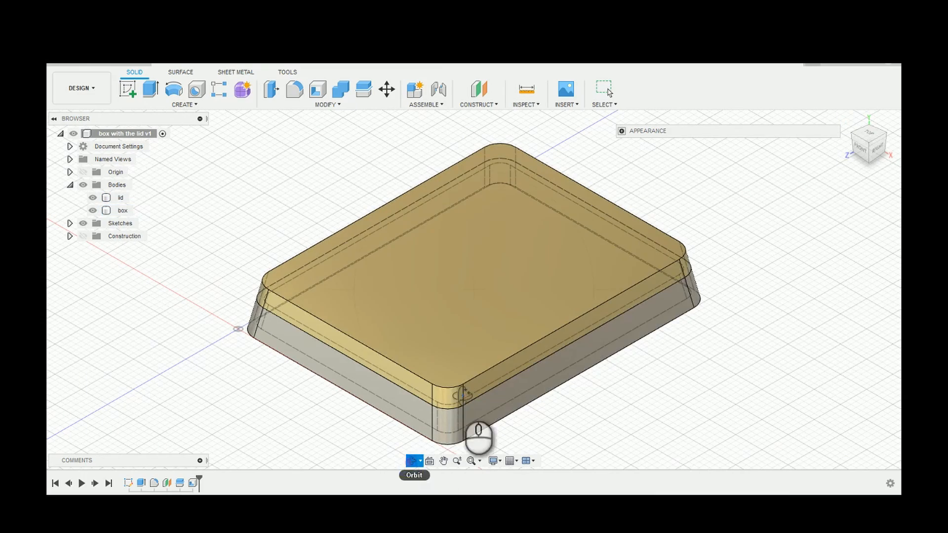
left_click_drag(476, 438, 457, 429)
mouse_move(441, 385)
left_mouse_down()
mouse_move(449, 387)
mouse_move(440, 394)
left_mouse_up()
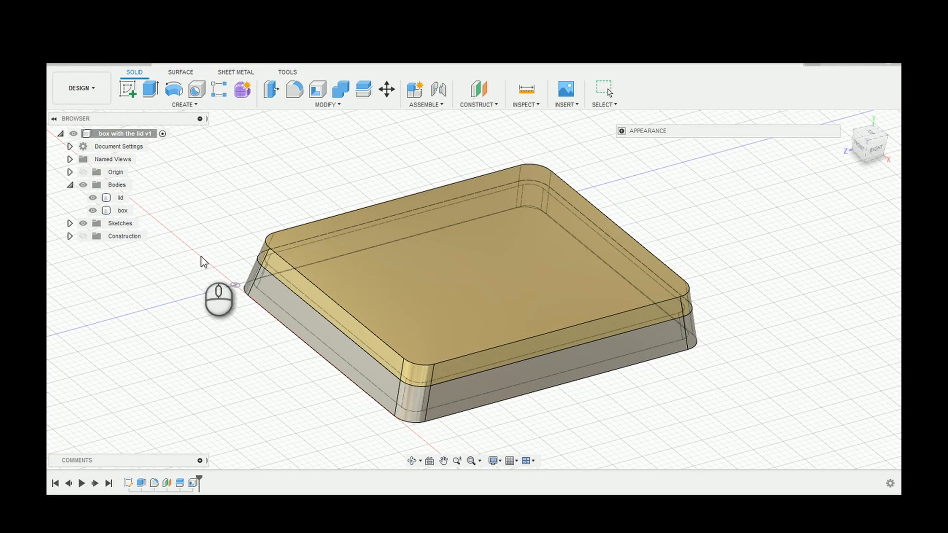
left_click(96, 199)
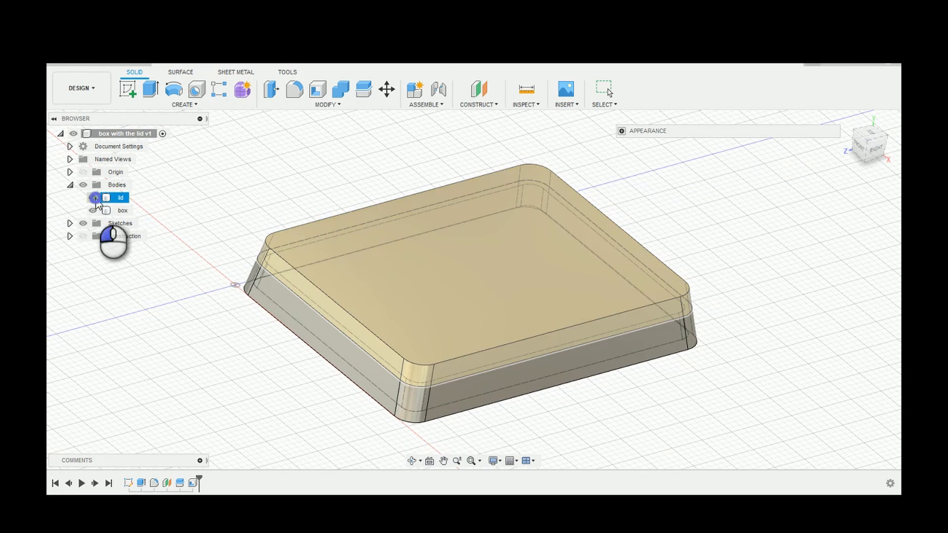
left_click(95, 198)
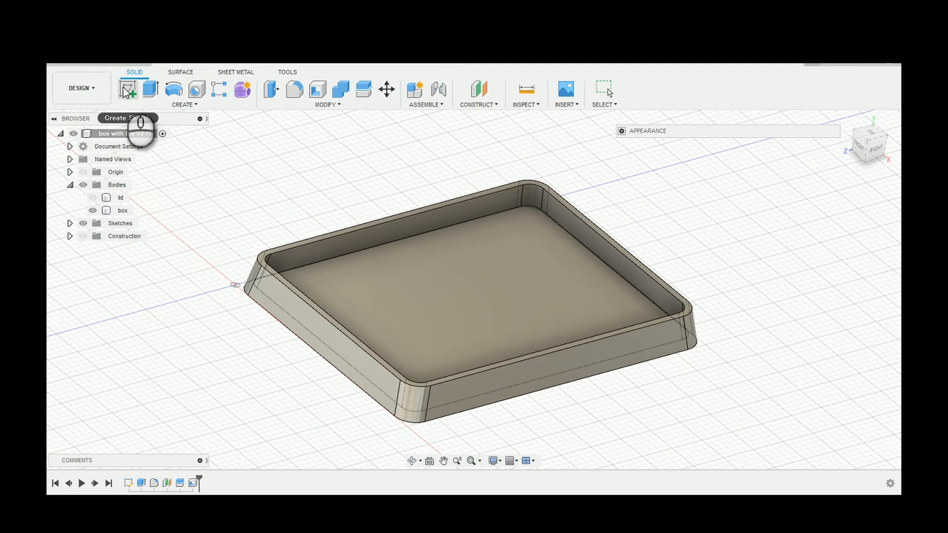
Start a new sketch on the top rim face of the hollowed box, with the whole outline in view
left_click(126, 91)
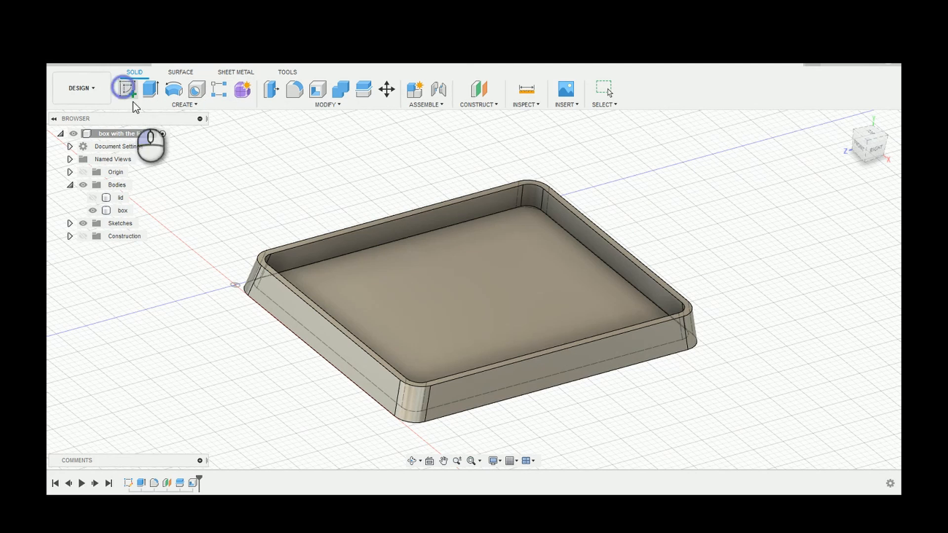
left_click(298, 292)
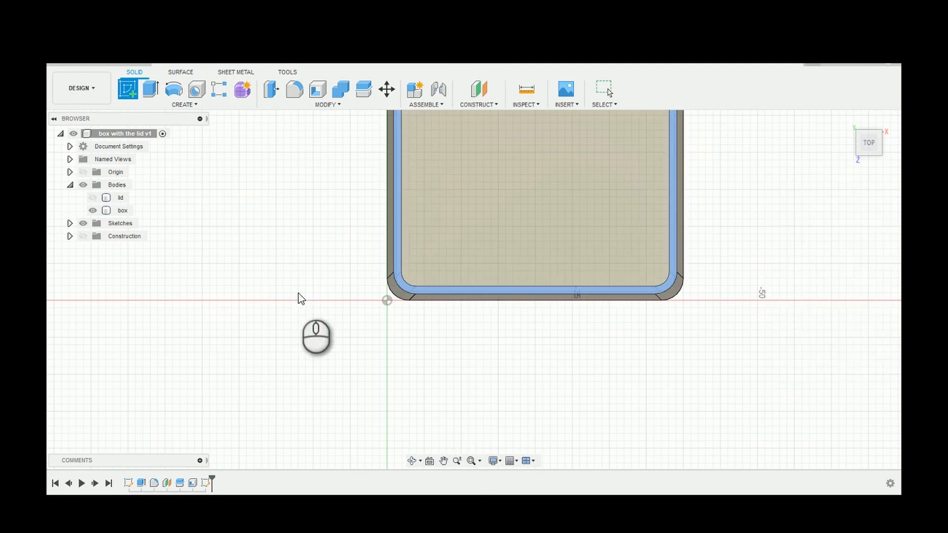
left_click(444, 460)
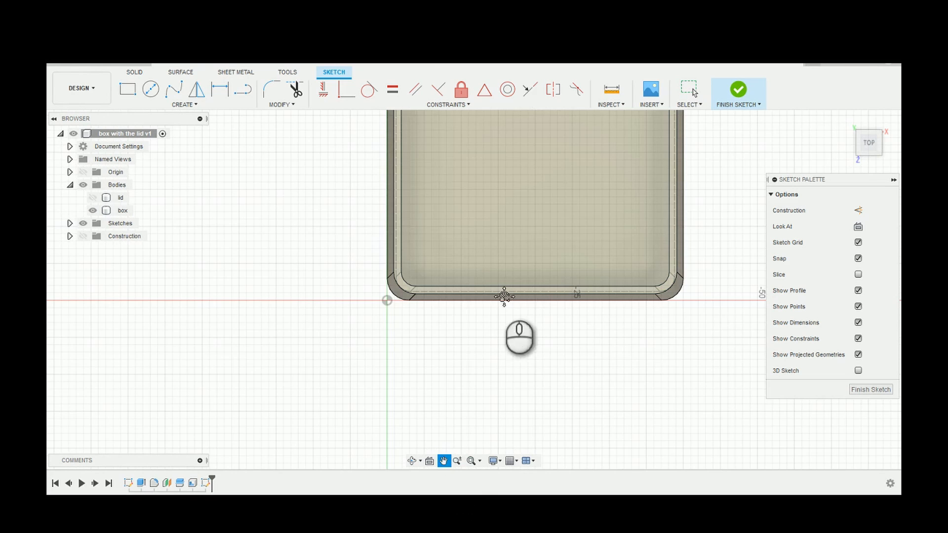
left_click_drag(501, 297, 443, 481)
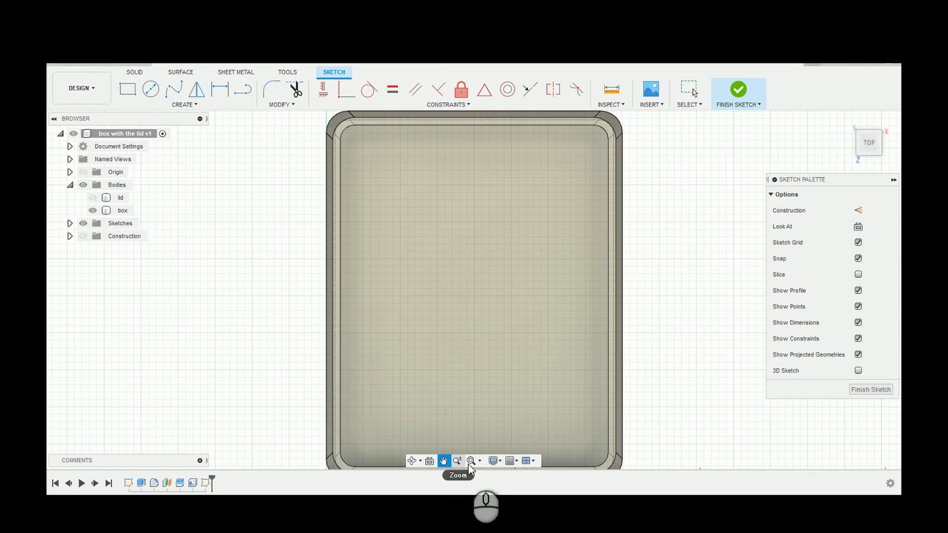
Offset the box rim's outer edge loop inward by 0.5 mm and finish the sketch
left_click(457, 460)
left_click_drag(487, 387, 485, 372)
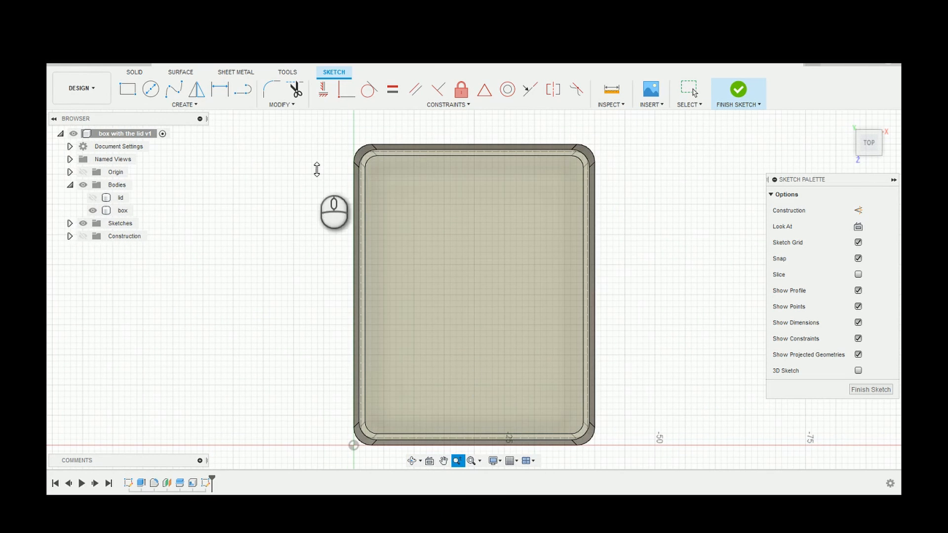
left_click(291, 105)
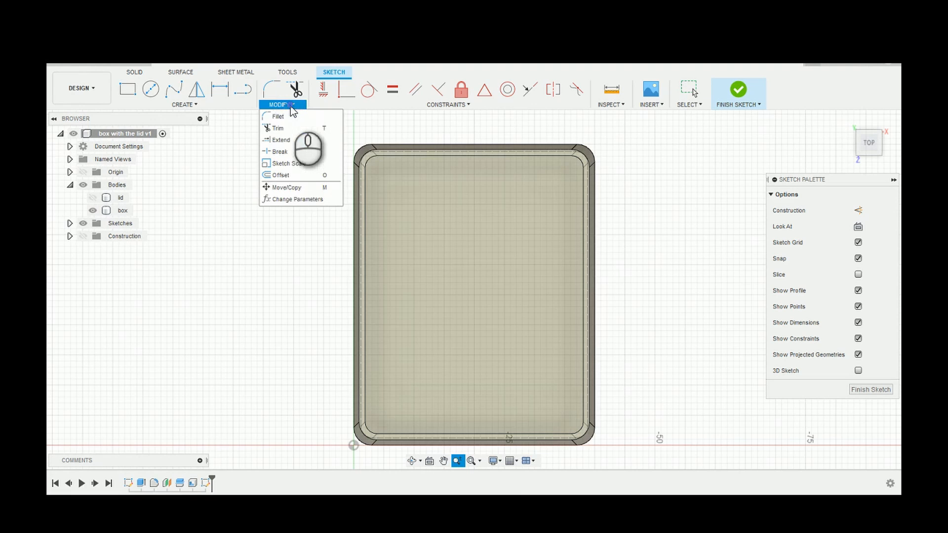
left_click(283, 176)
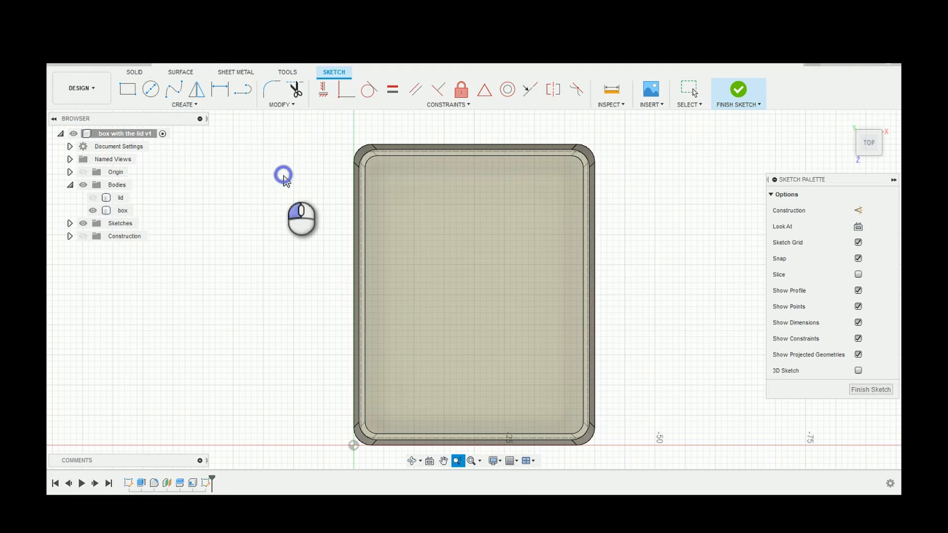
left_click(363, 223)
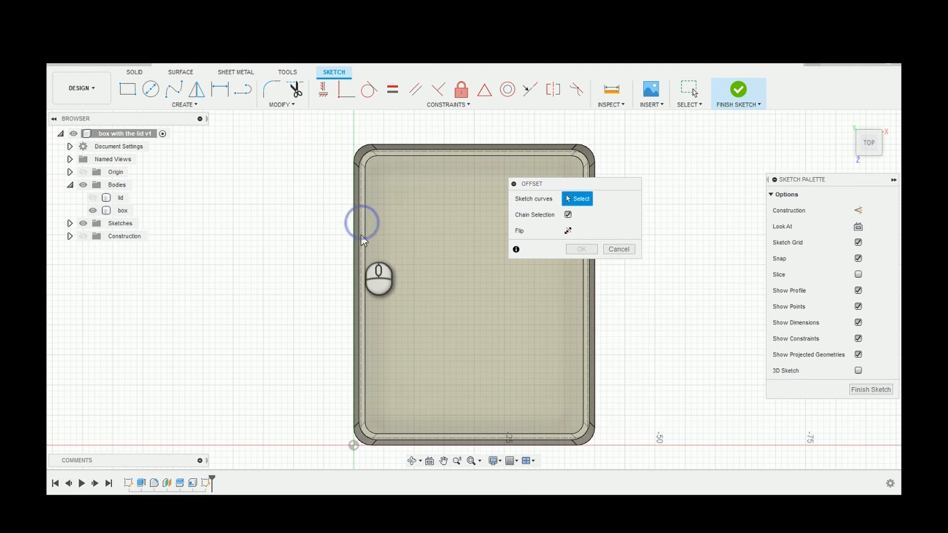
left_click(359, 237)
left_click(360, 238)
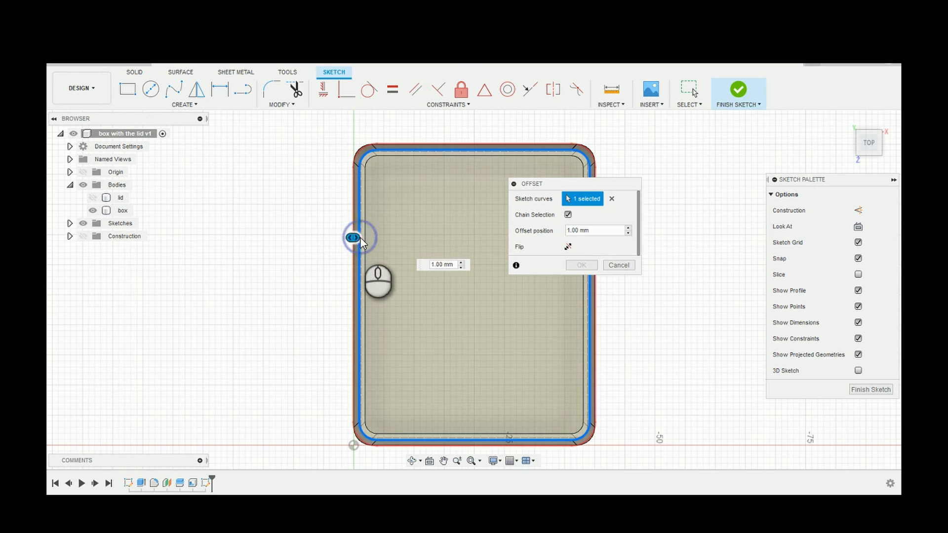
left_click_drag(357, 239, 368, 241)
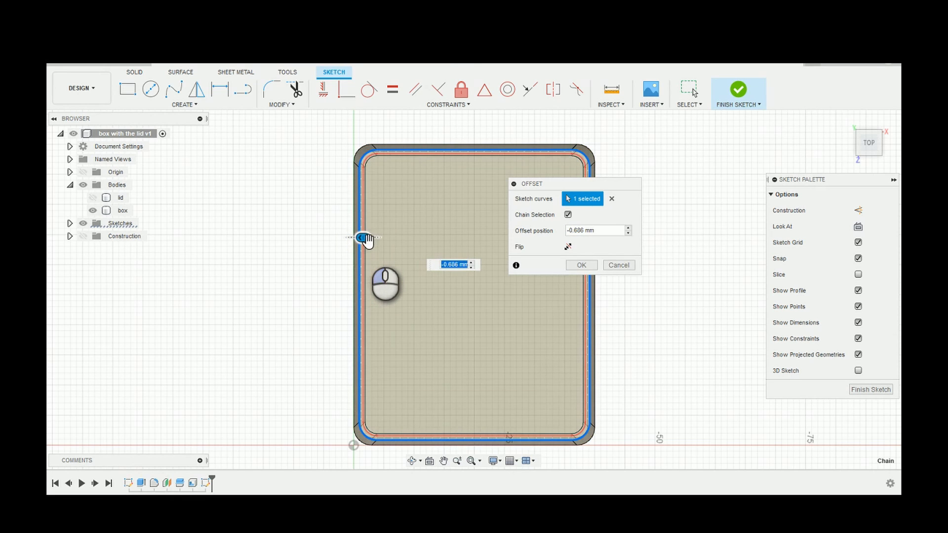
type("-0.")
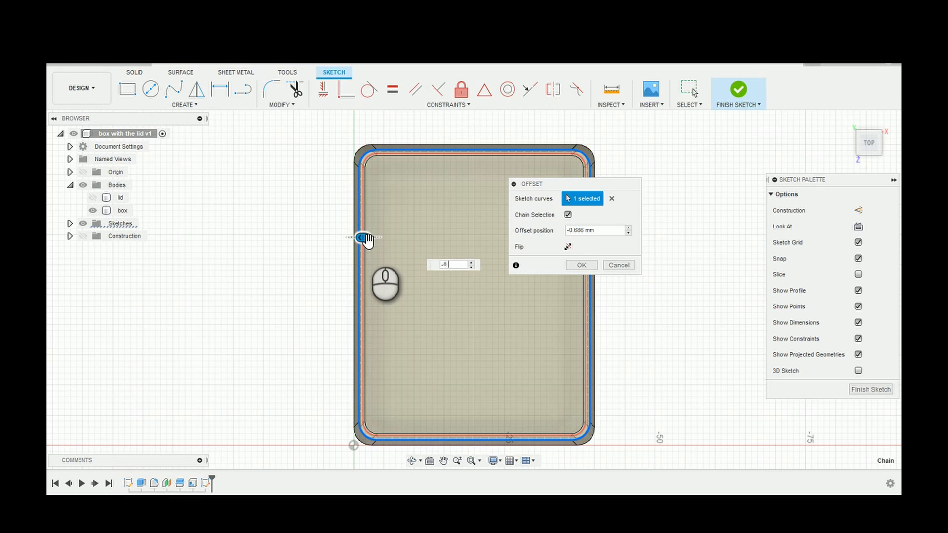
type("5")
key("Return")
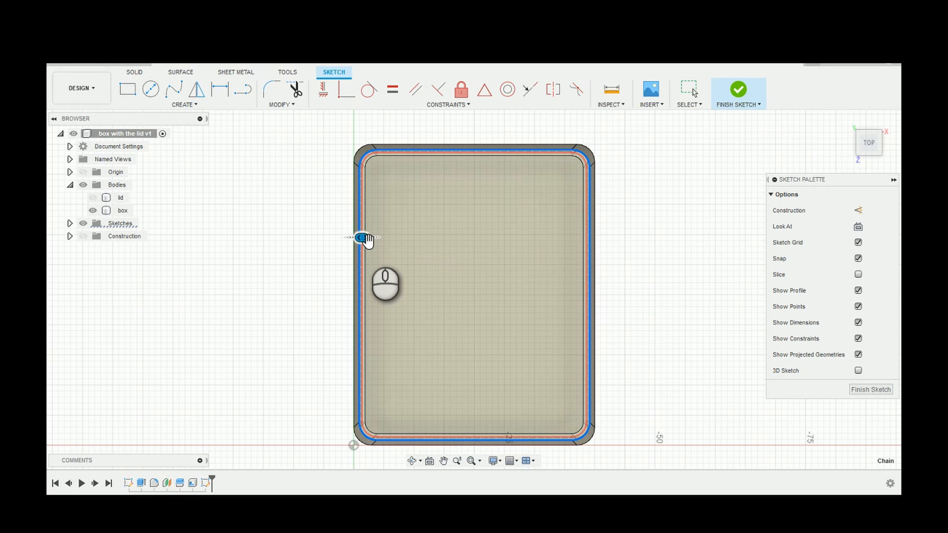
left_click(743, 96)
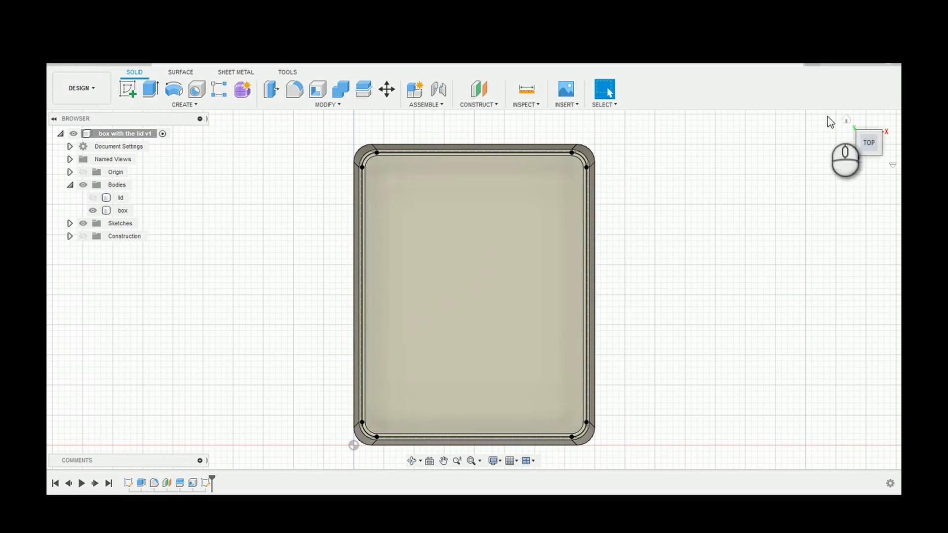
Extrude the inner ring profile on the rim upward a short distance to form a raised lip on the box
left_click(845, 120)
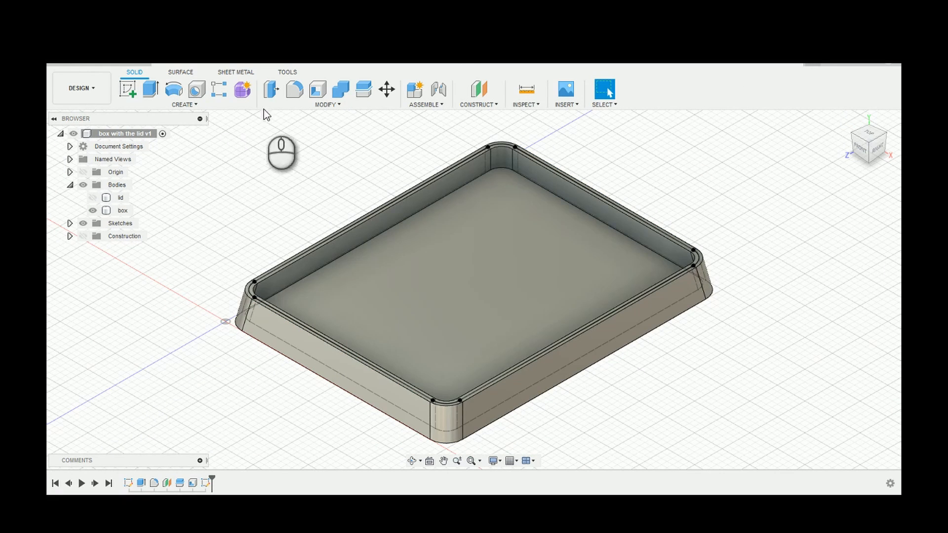
left_click(152, 98)
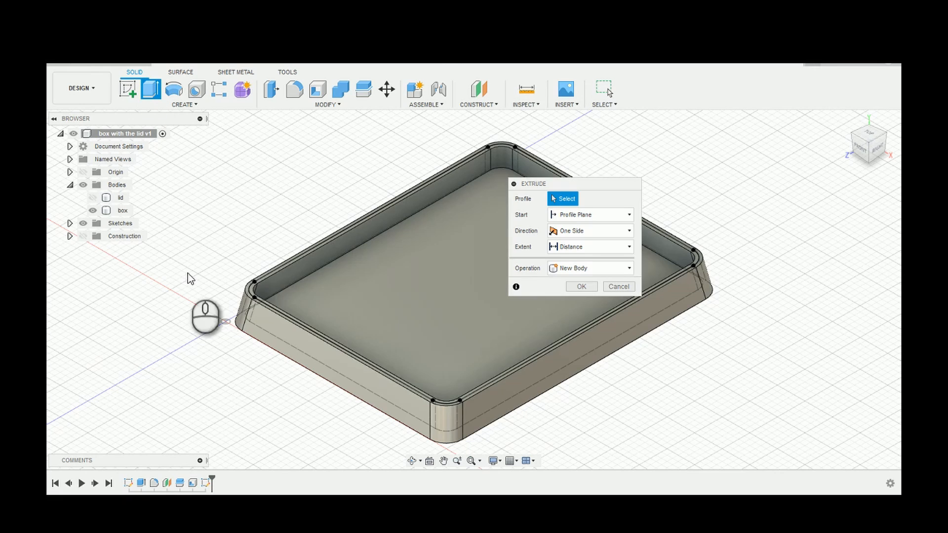
left_click(293, 320)
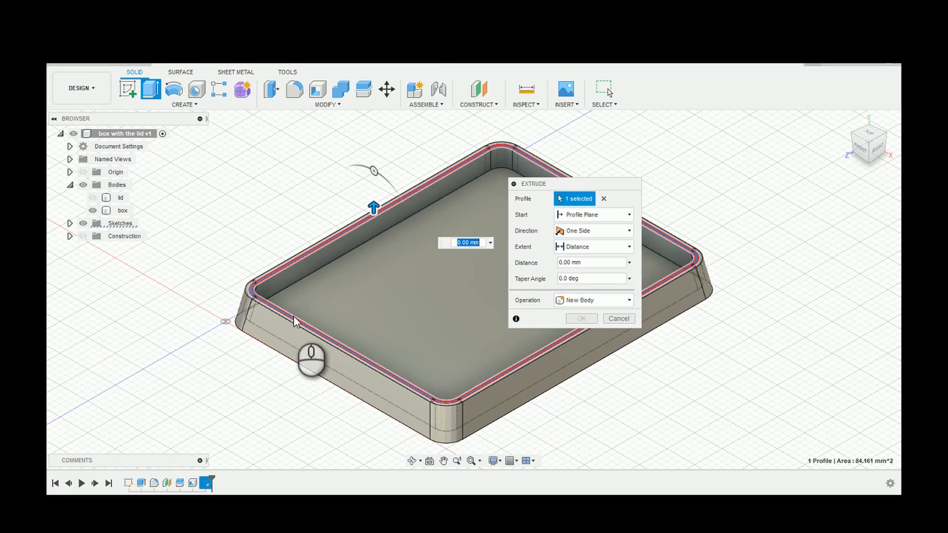
left_click_drag(371, 206, 373, 199)
key("Return")
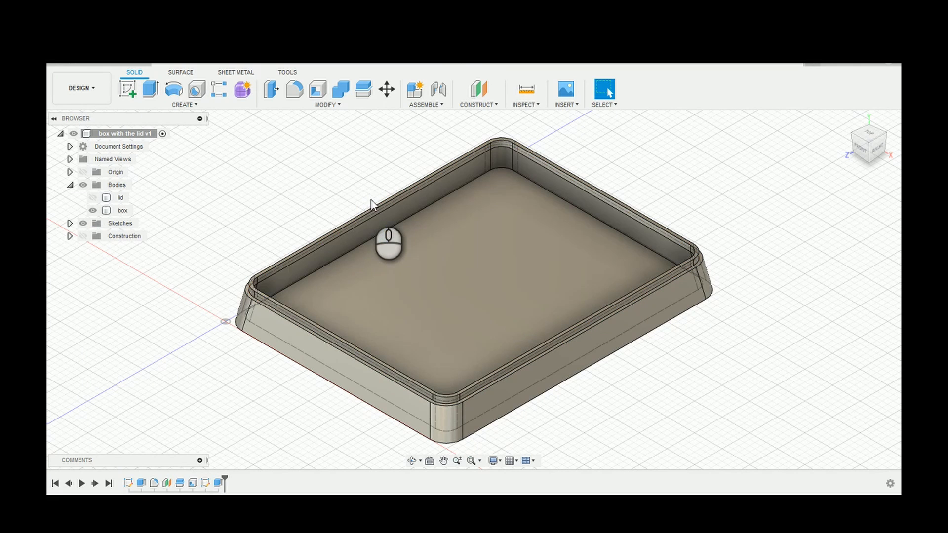
Show the lid body again together with the box
left_click(93, 212)
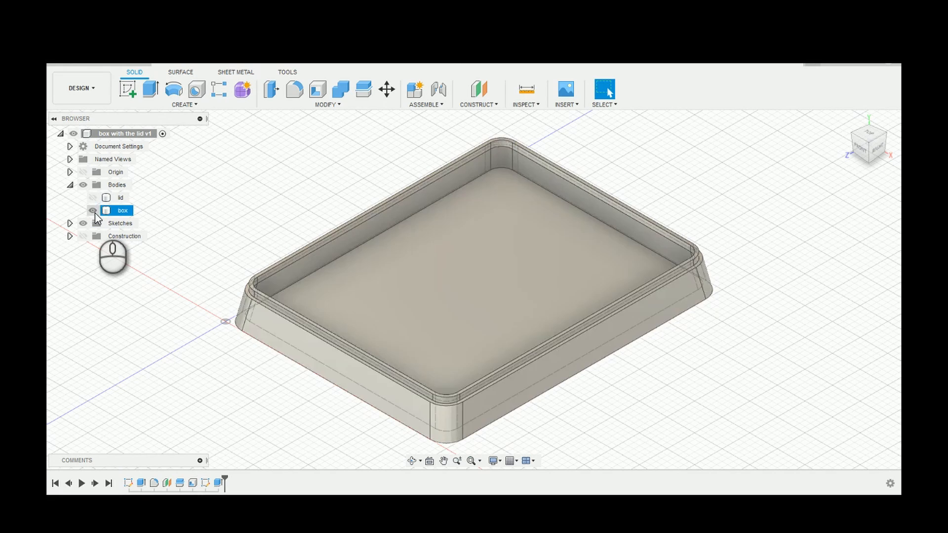
left_click(94, 212)
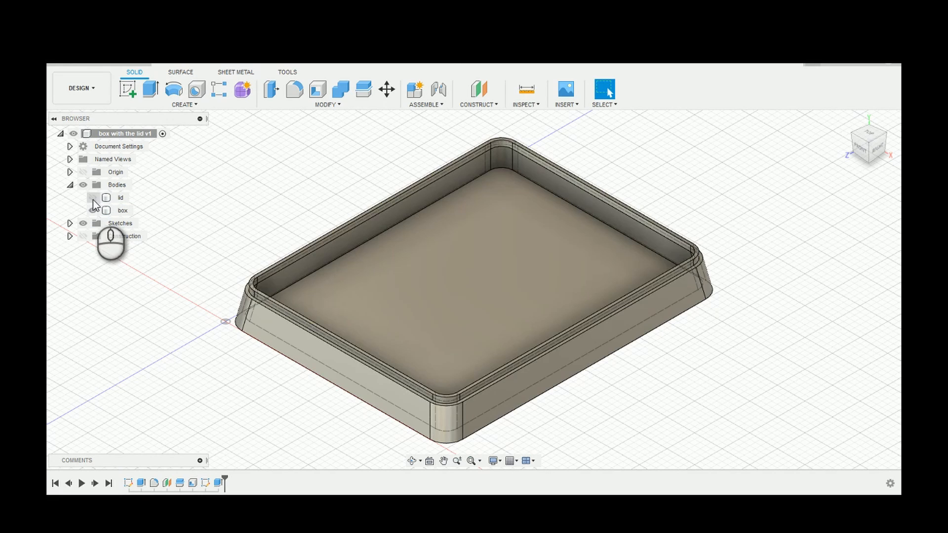
left_click(93, 198)
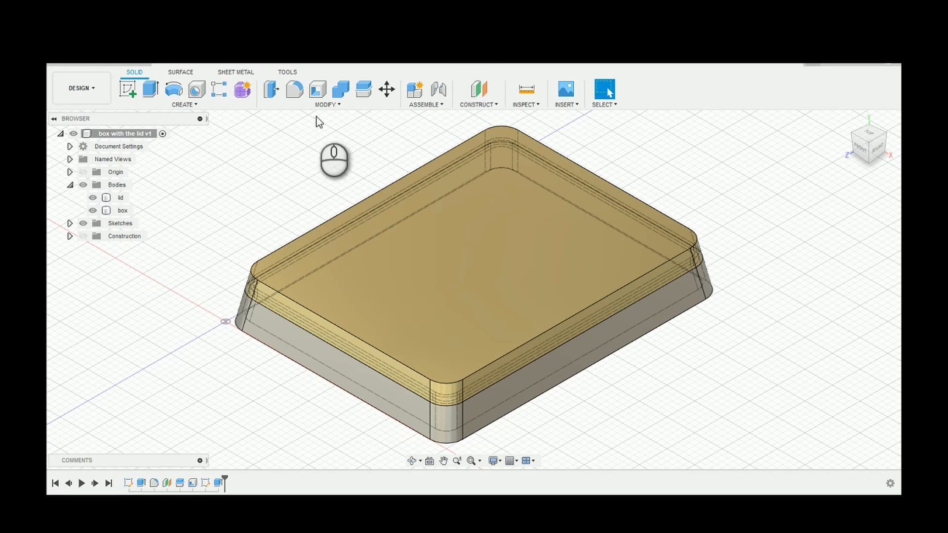
Combine the bodies with the Cut operation, using the lid as target and the box as tool, with Keep Tools enabled
left_click(323, 105)
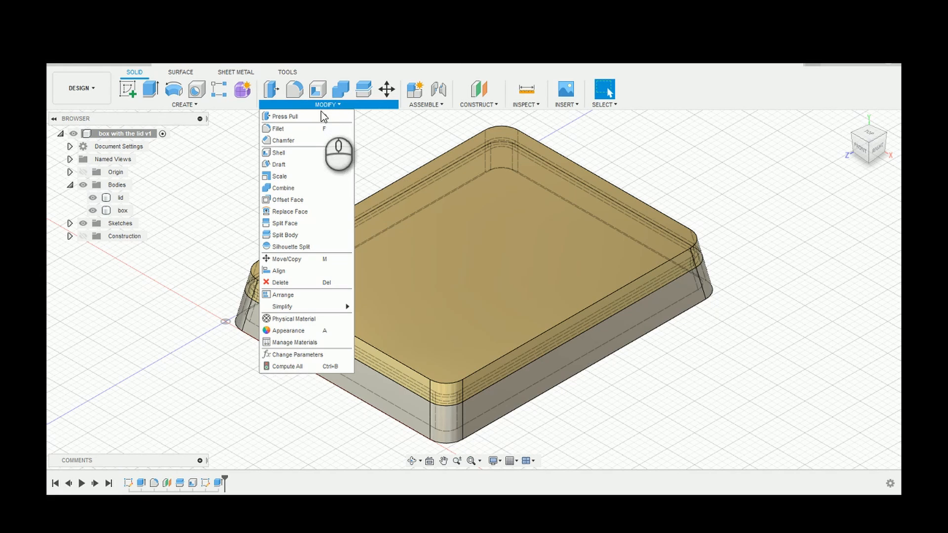
left_click(288, 190)
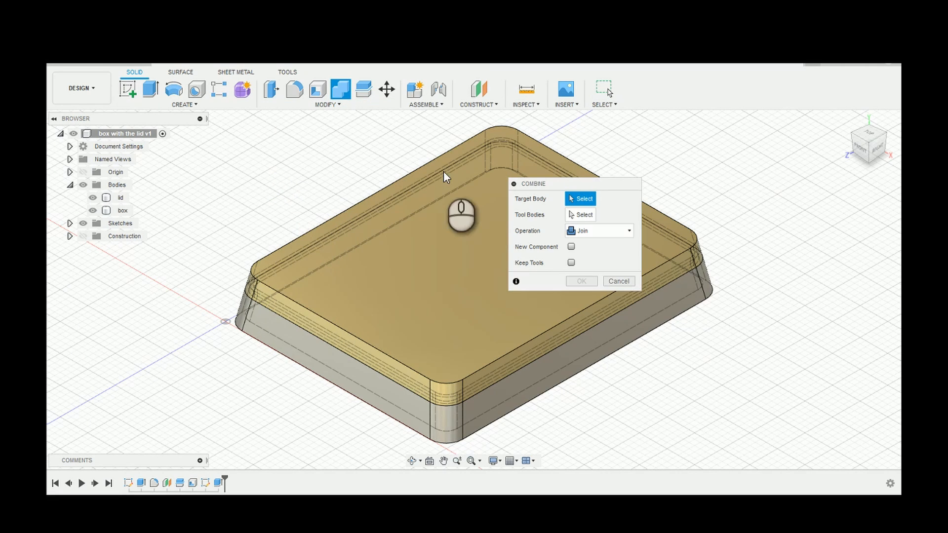
left_click(416, 289)
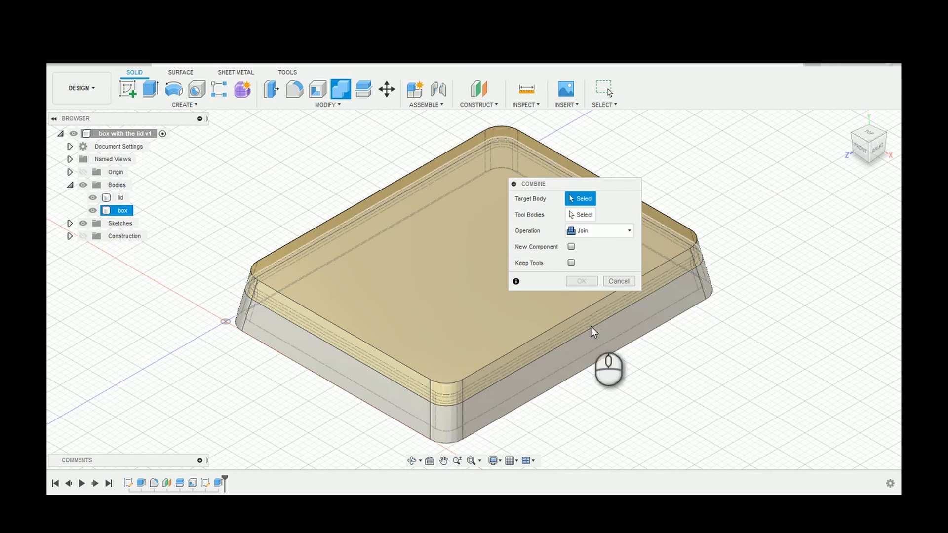
left_click(482, 275)
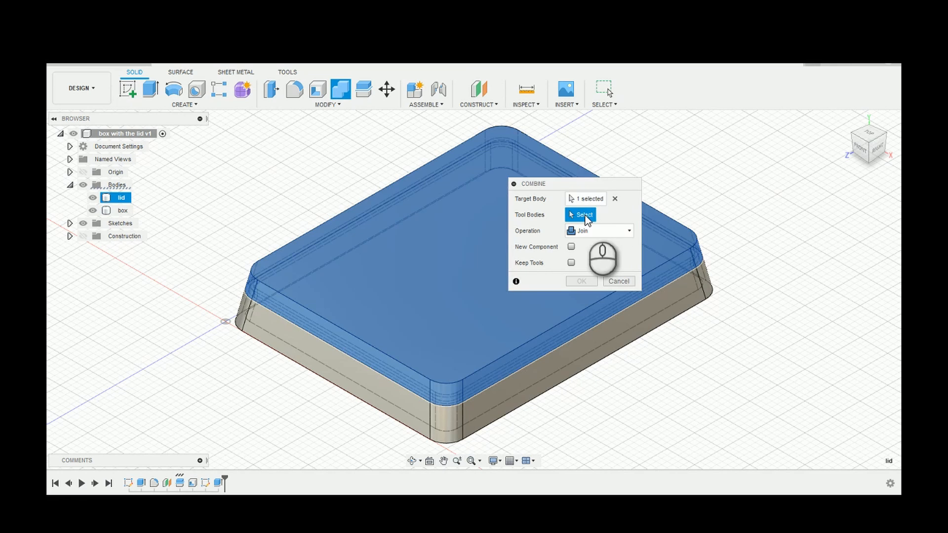
left_click(398, 363)
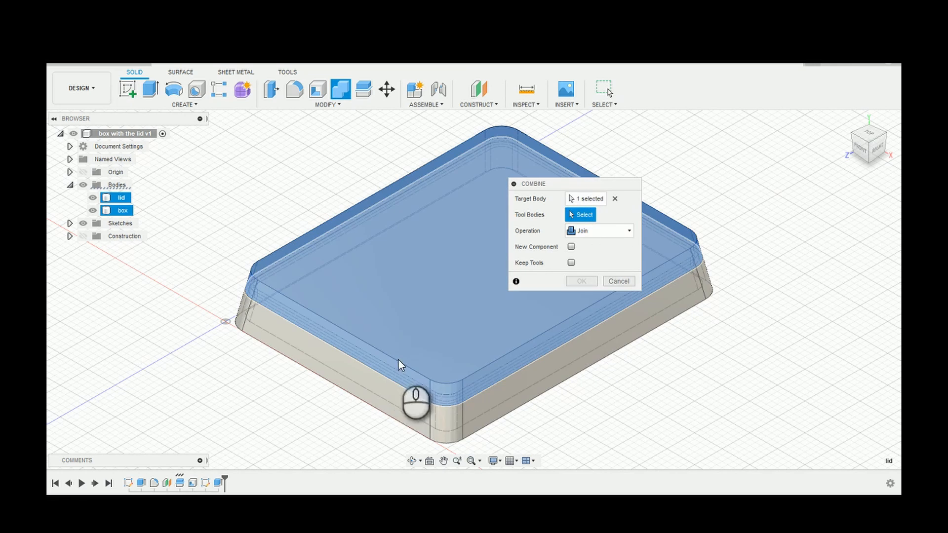
left_click(383, 402)
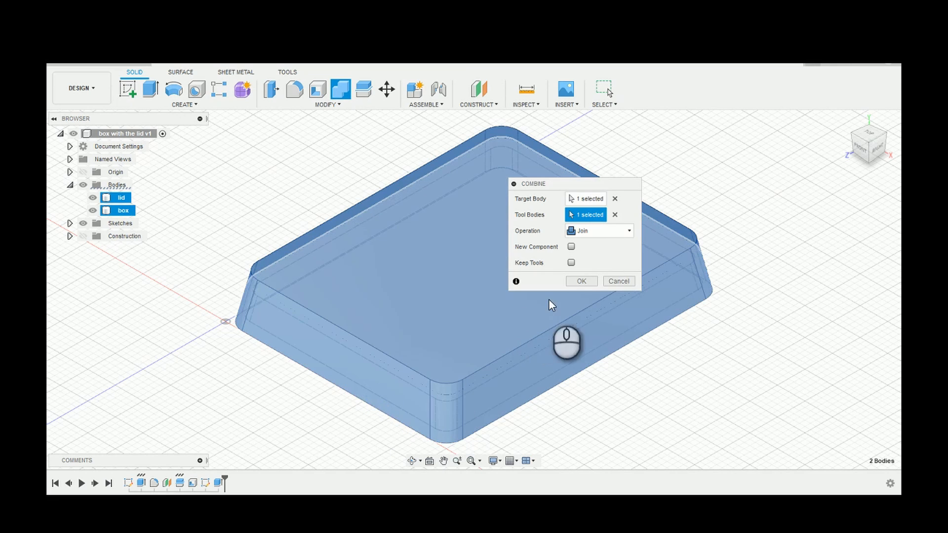
left_click(617, 229)
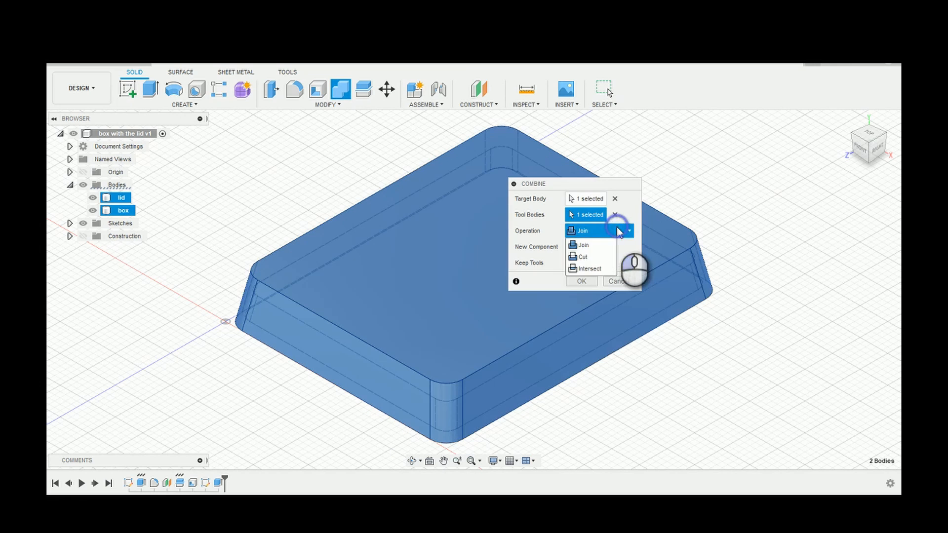
left_click(584, 257)
left_click(571, 262)
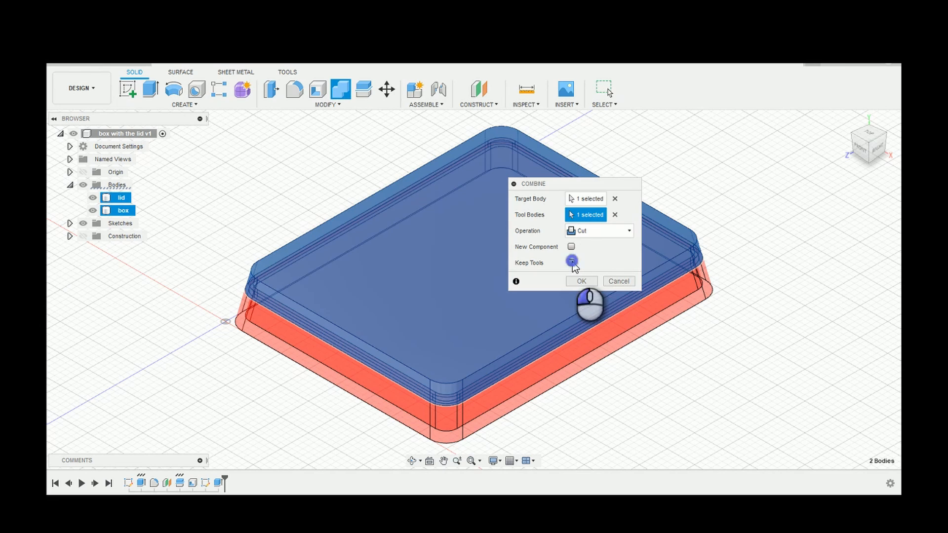
left_click(585, 280)
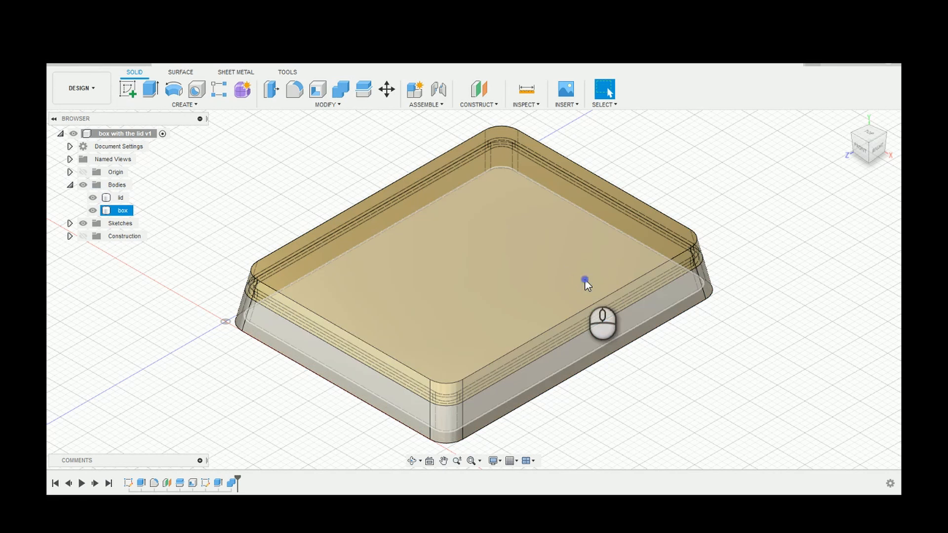
left_click(148, 254)
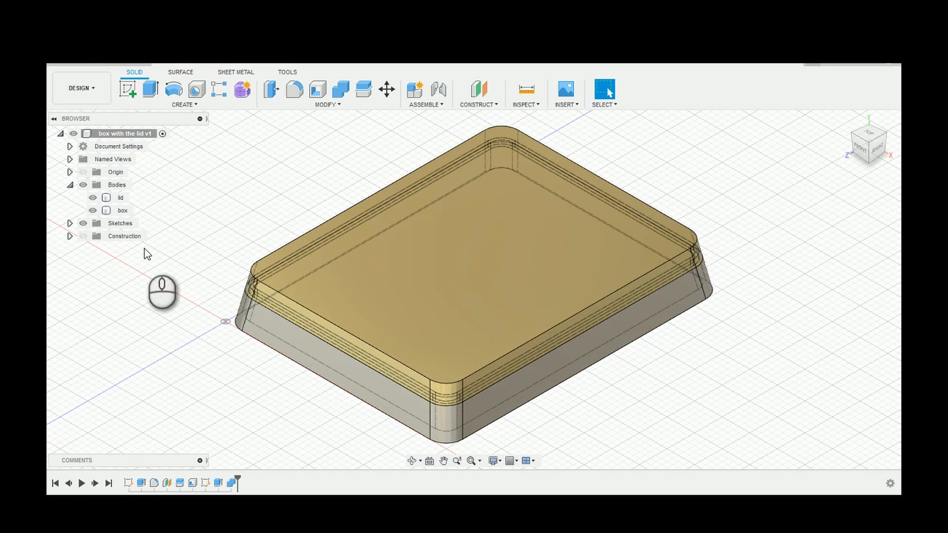
Hide the box and shell the lid from its large underside face with a 1 mm inside thickness
left_click(92, 211)
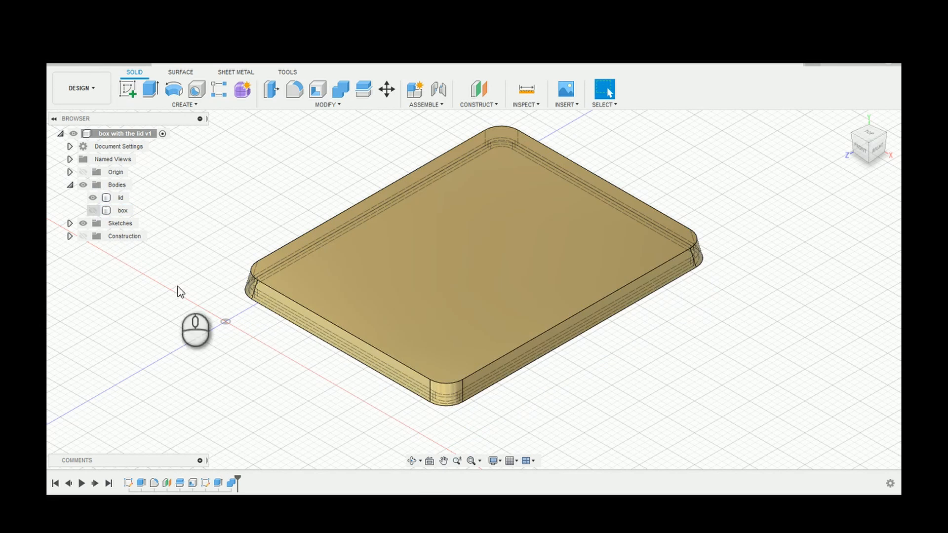
left_click(412, 462)
left_click_drag(470, 402, 473, 296)
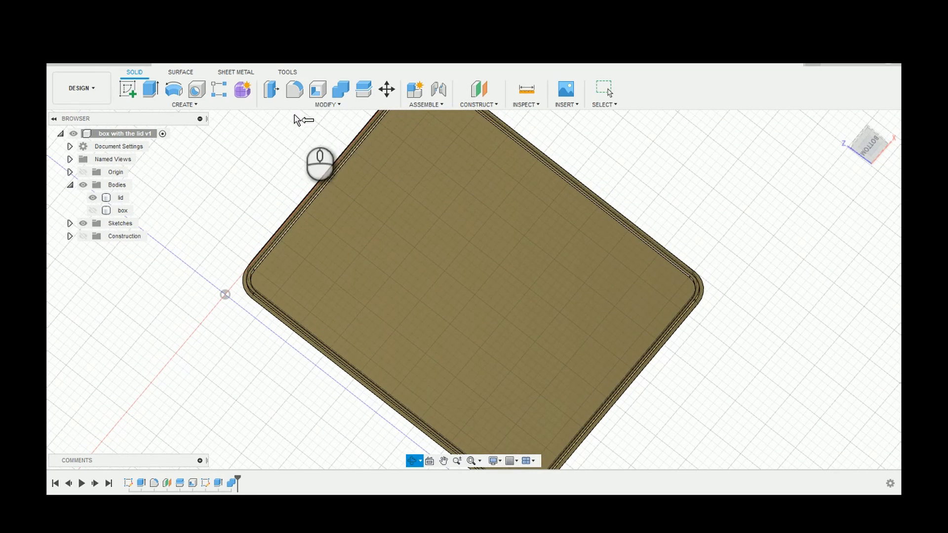
key("Escape")
left_click(318, 90)
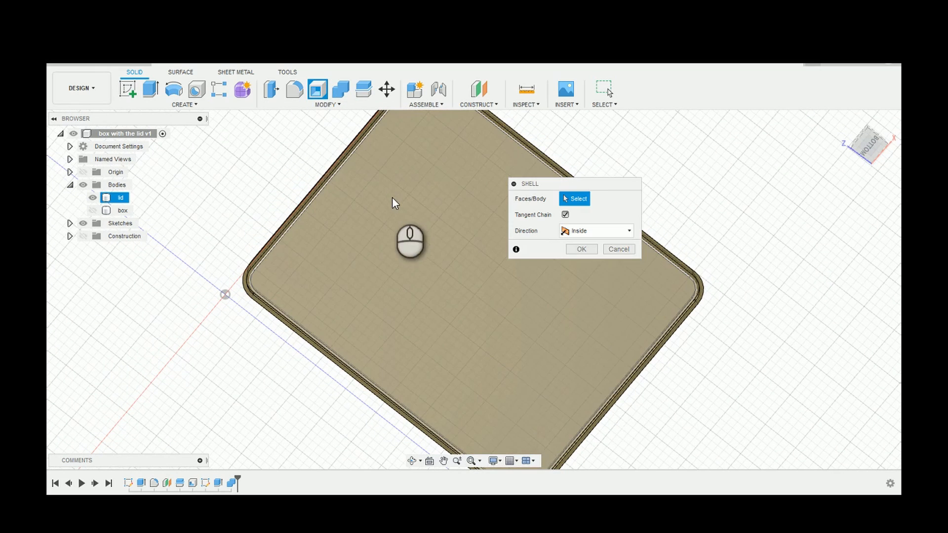
left_click(401, 220)
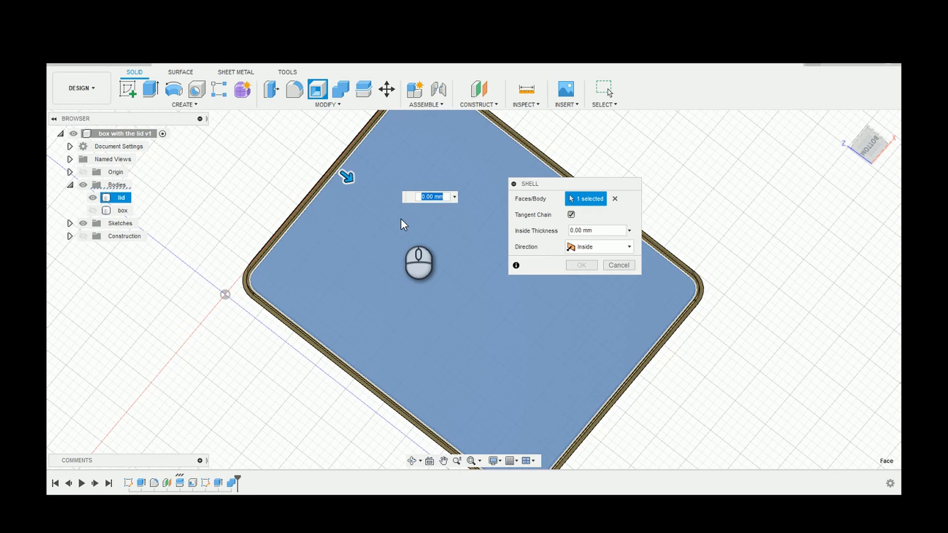
type("1")
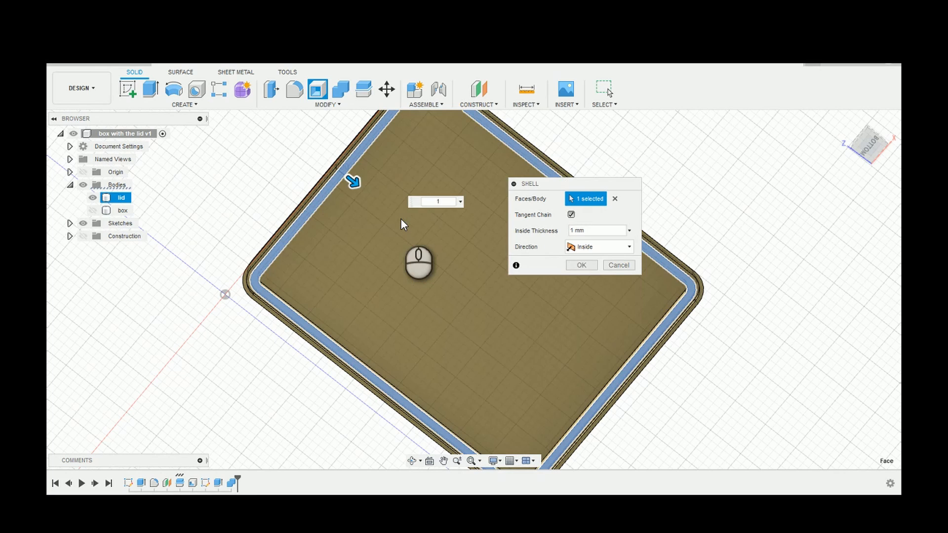
key("Return")
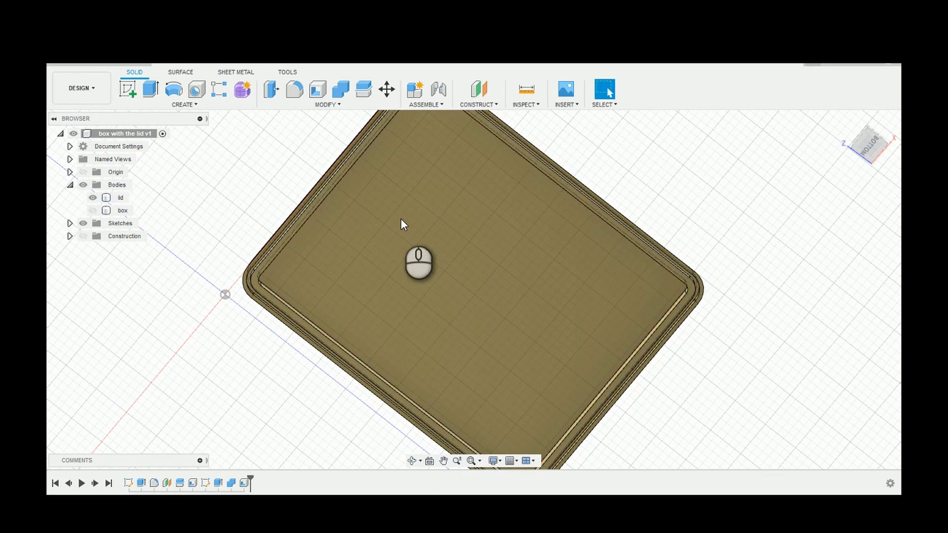
Show the box body again beneath the shelled lid and restore the home view
left_click(412, 461)
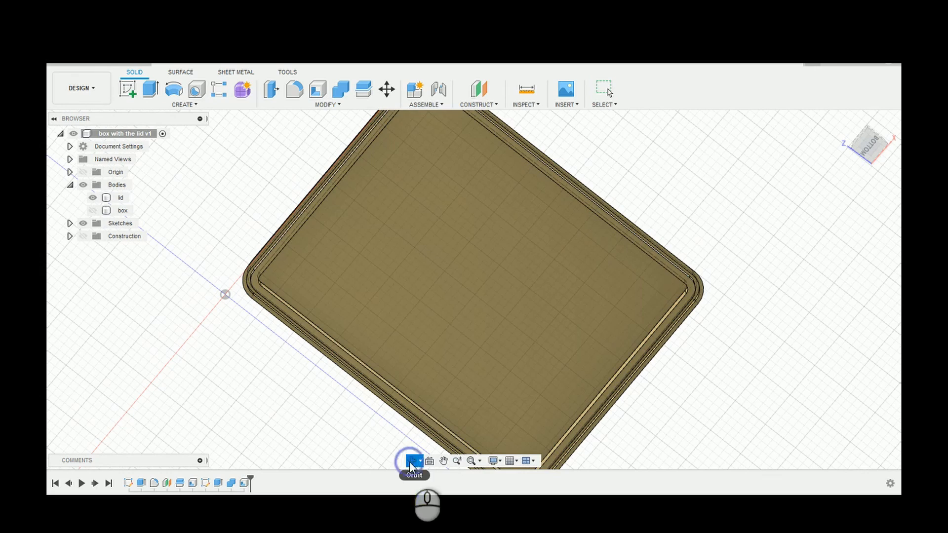
left_click_drag(456, 298, 443, 377)
middle_click_drag(442, 378, 436, 400)
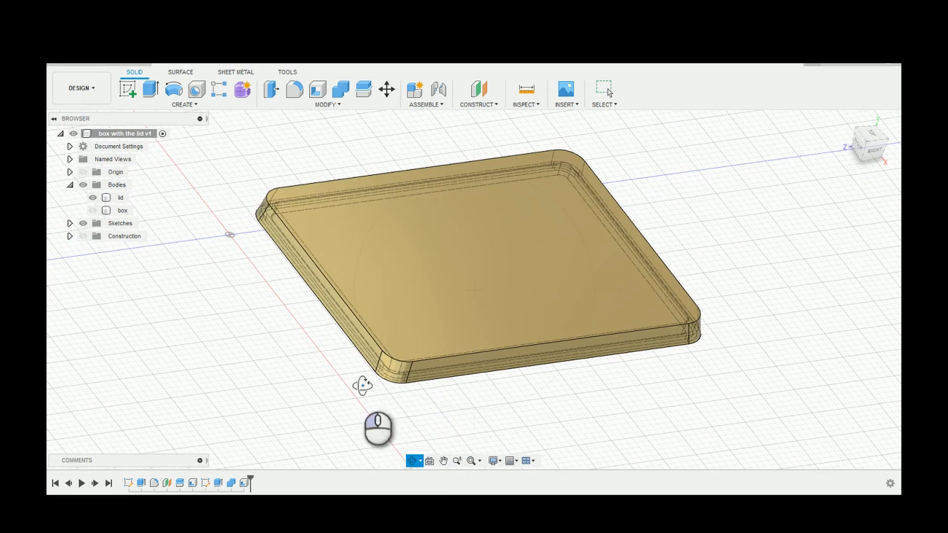
key("Escape")
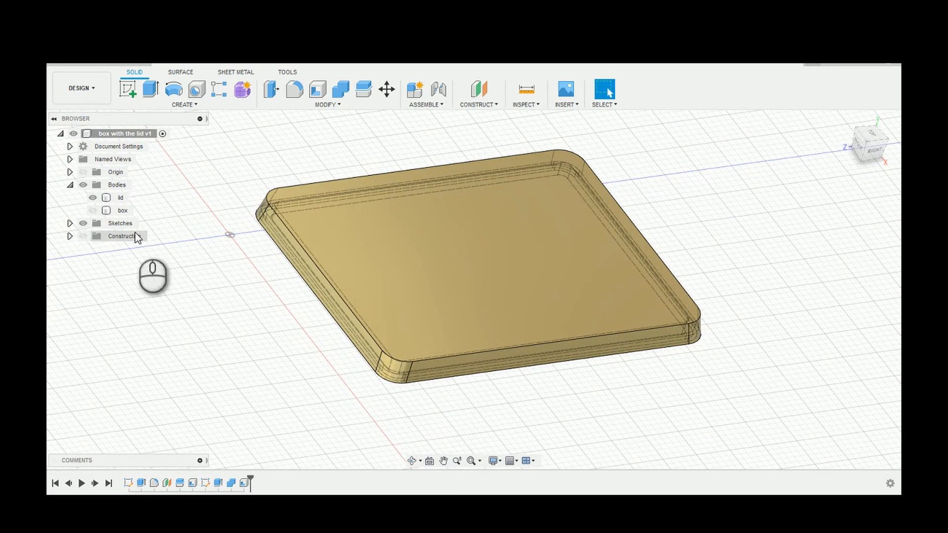
left_click(90, 212)
left_click(89, 212)
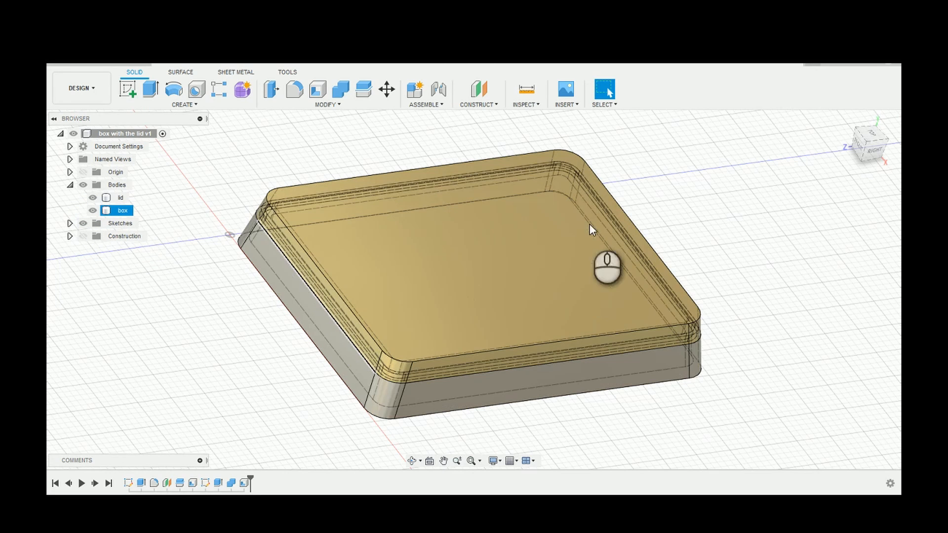
left_click(841, 134)
left_click(845, 120)
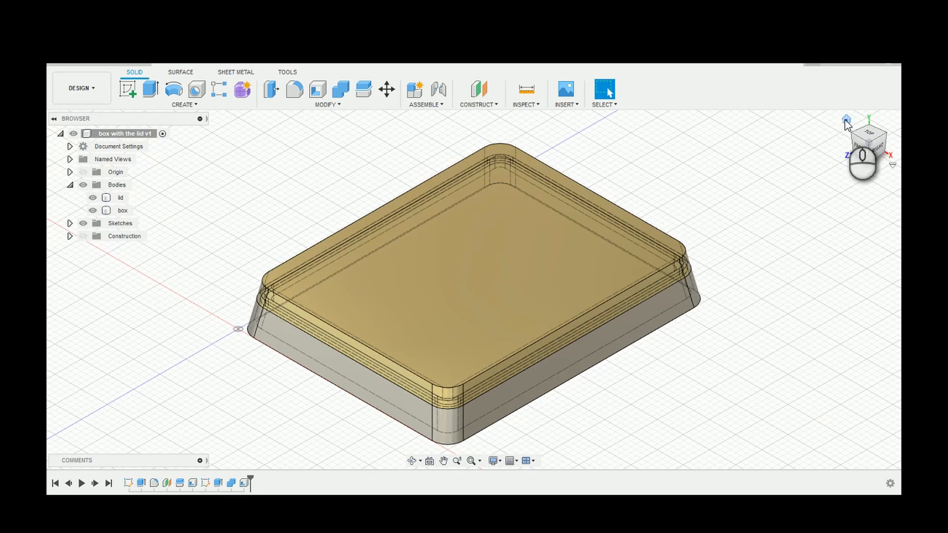